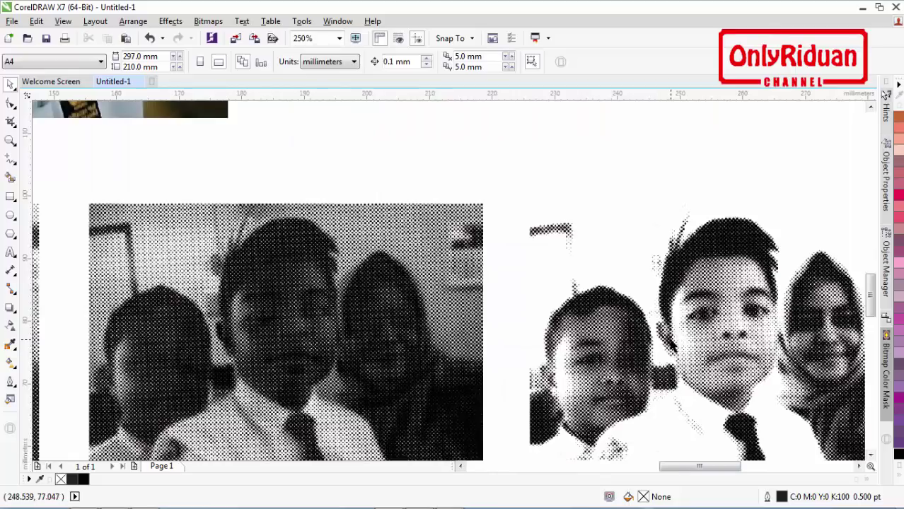
Undo the last repositioning of the photo and its four colour separations in the example document
{"action": "scroll", "coordinate": [672, 350], "scroll_direction": "down", "scroll_amount": 2}
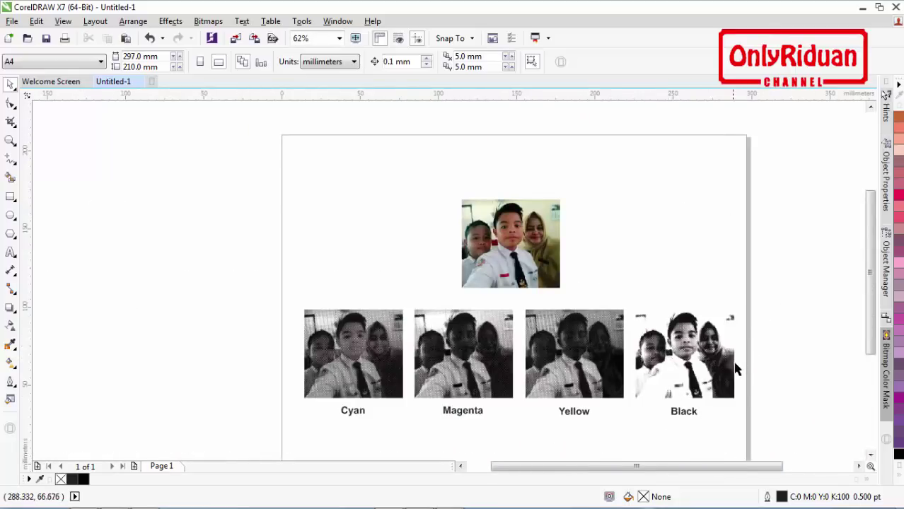
{"action": "left_click", "coordinate": [860, 466]}
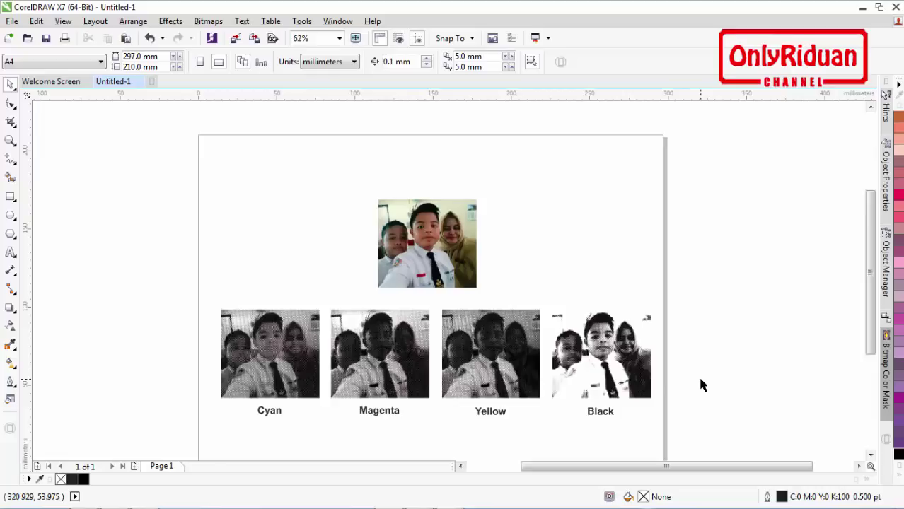
{"action": "key", "text": "ctrl+z"}
{"action": "key", "text": "z"}
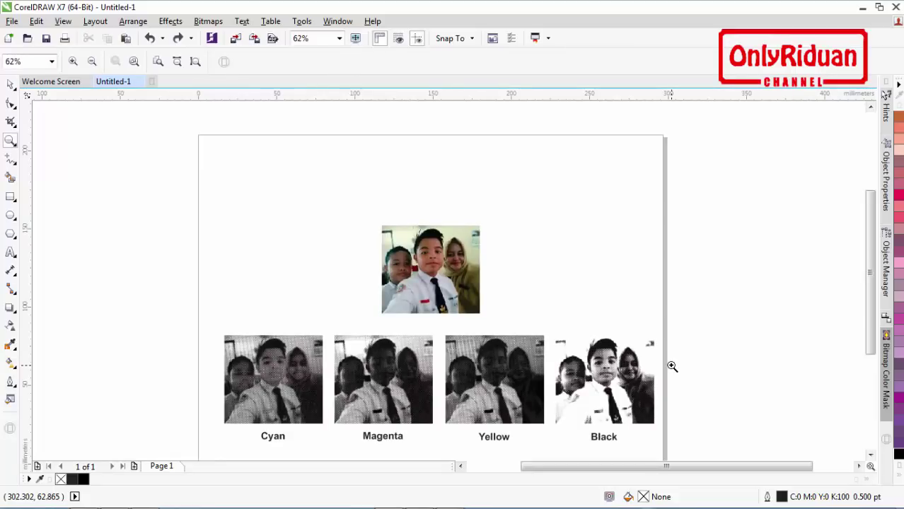
Create a new document and set its page size to A4 in portrait orientation
{"action": "left_click", "coordinate": [13, 21]}
{"action": "left_click", "coordinate": [28, 34]}
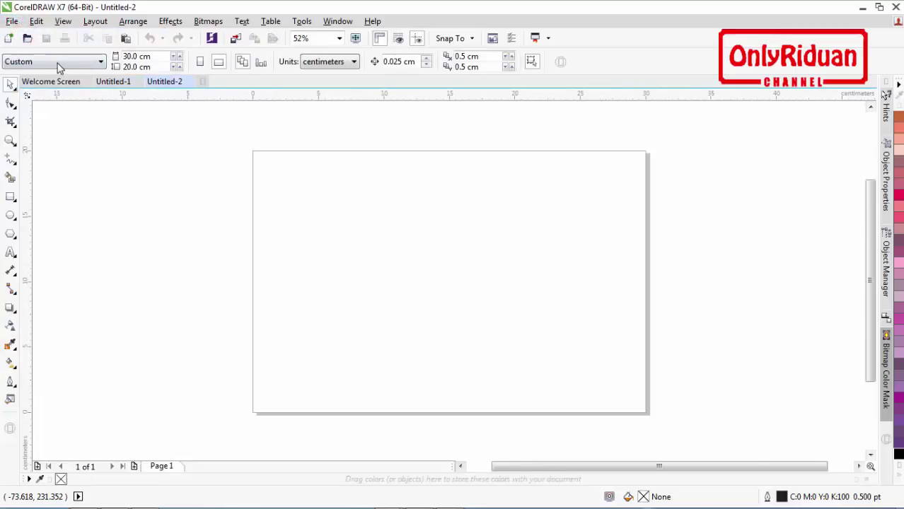
{"action": "left_click", "coordinate": [58, 62]}
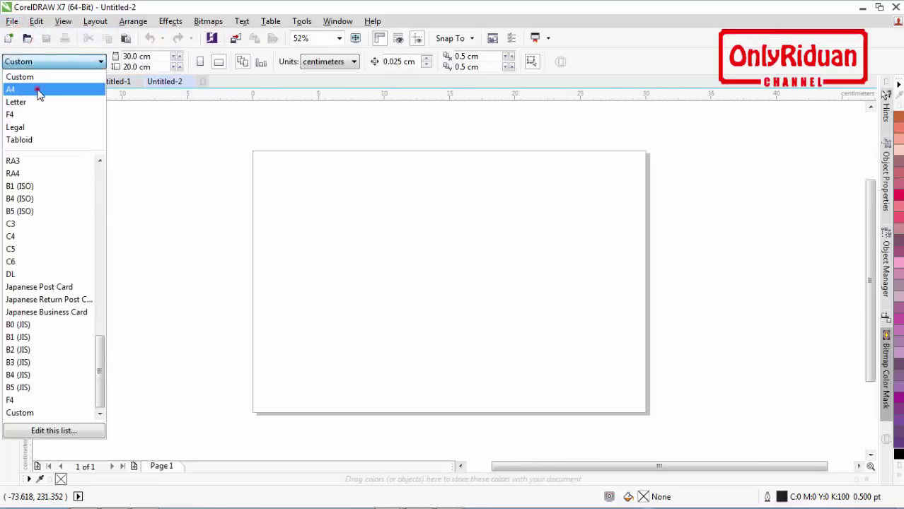
{"action": "left_click", "coordinate": [40, 90]}
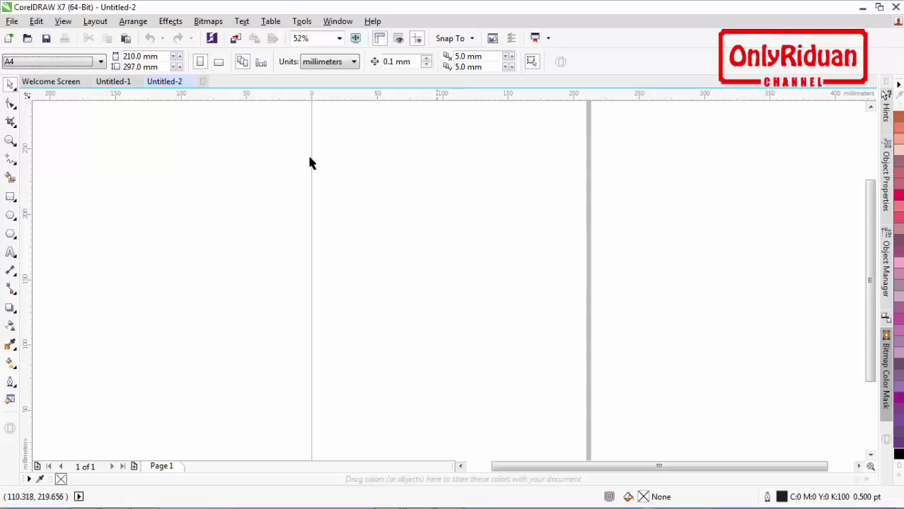
{"action": "left_click", "coordinate": [409, 187]}
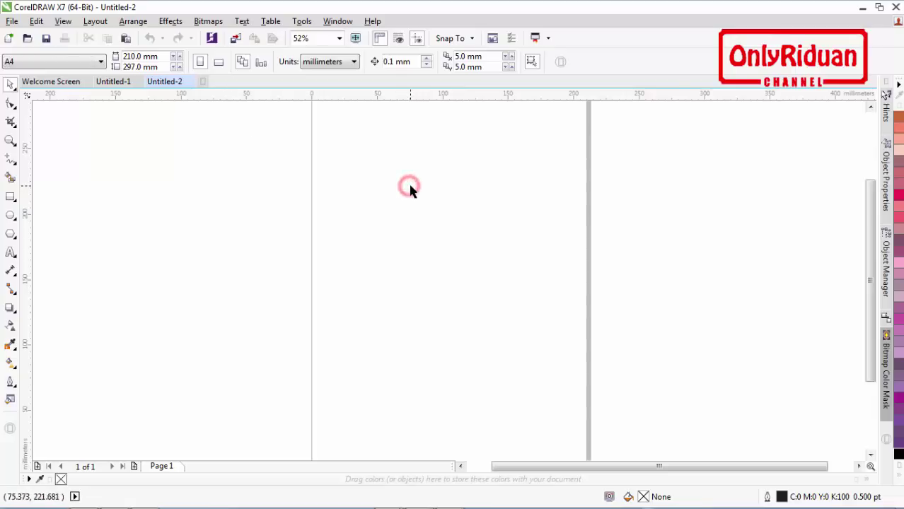
{"action": "scroll", "coordinate": [409, 185], "scroll_direction": "down", "scroll_amount": 2}
{"action": "left_click", "coordinate": [12, 140]}
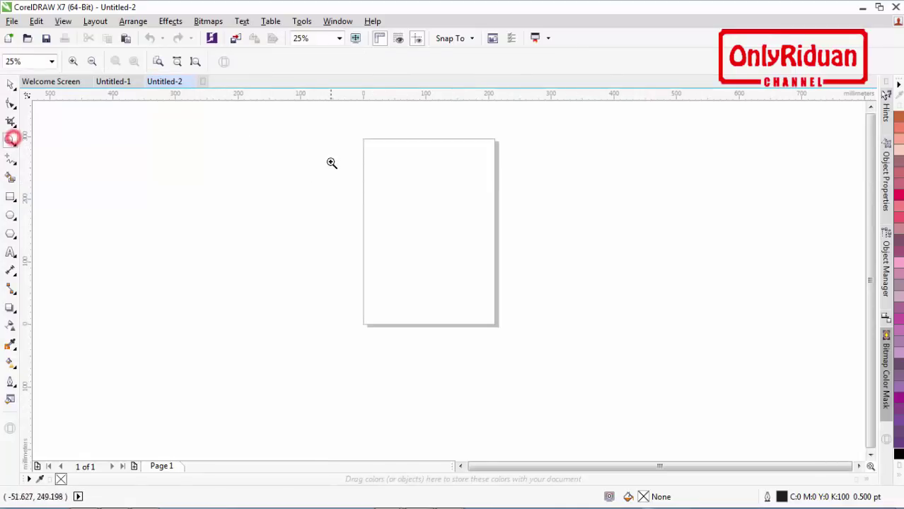
{"action": "left_click_drag", "start_coordinate": [351, 131], "coordinate": [523, 329]}
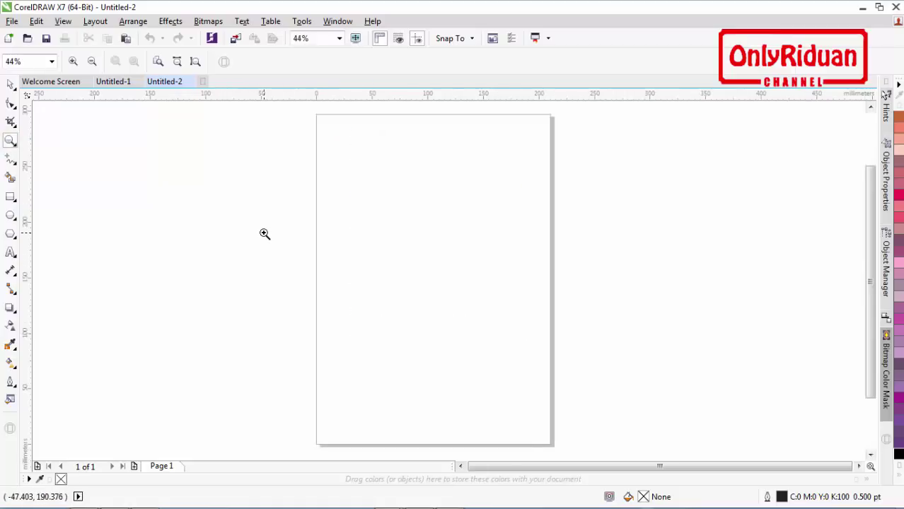
Import the group photo from the Efek Halftone folder and place it on the page at about 179 × 239 mm
{"action": "left_click", "coordinate": [13, 21]}
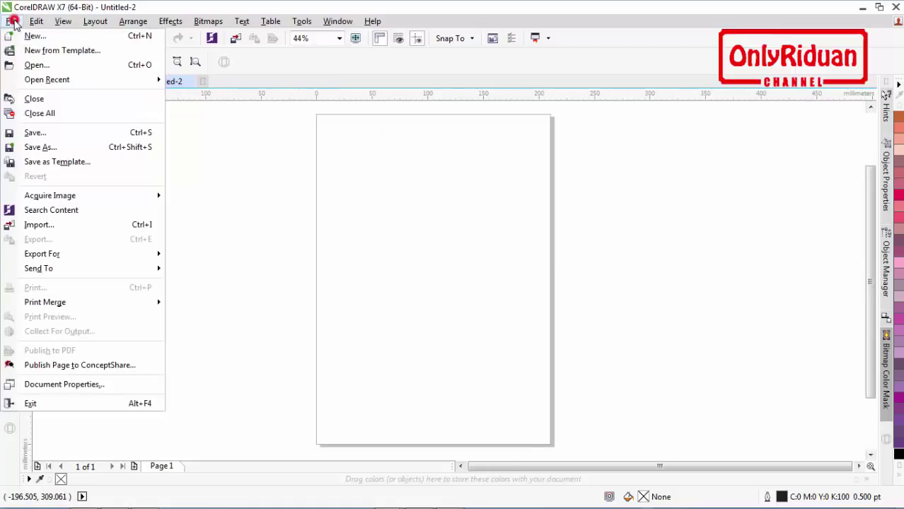
{"action": "left_click", "coordinate": [62, 226]}
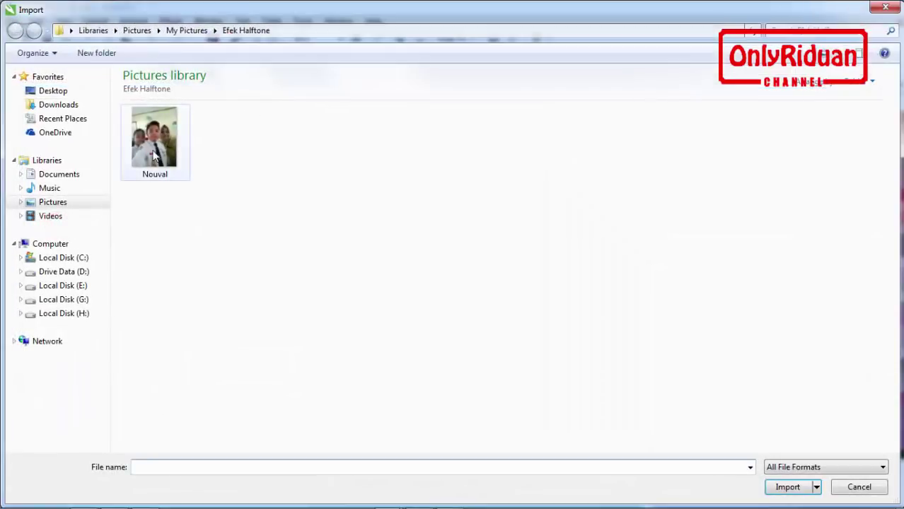
{"action": "left_click", "coordinate": [153, 154]}
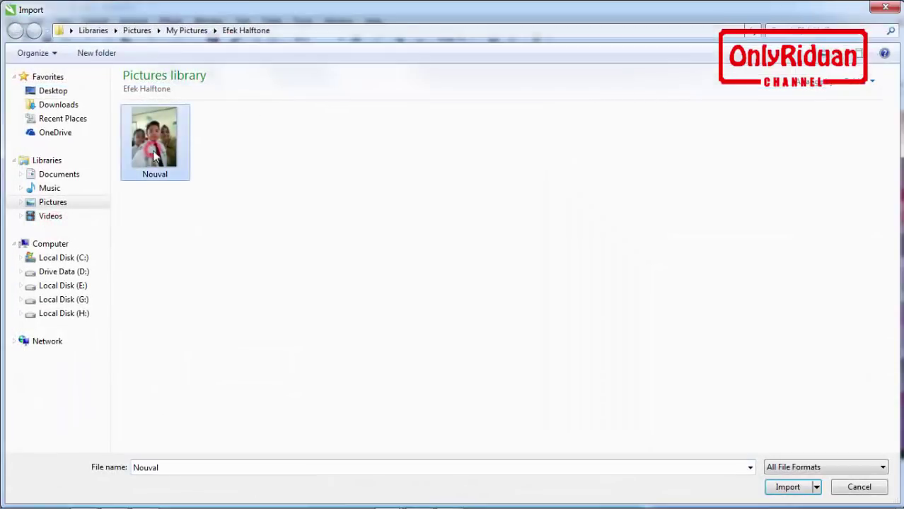
{"action": "left_click", "coordinate": [787, 487]}
{"action": "left_click_drag", "start_coordinate": [334, 147], "coordinate": [565, 401]}
{"action": "left_click_drag", "start_coordinate": [464, 279], "coordinate": [464, 276]}
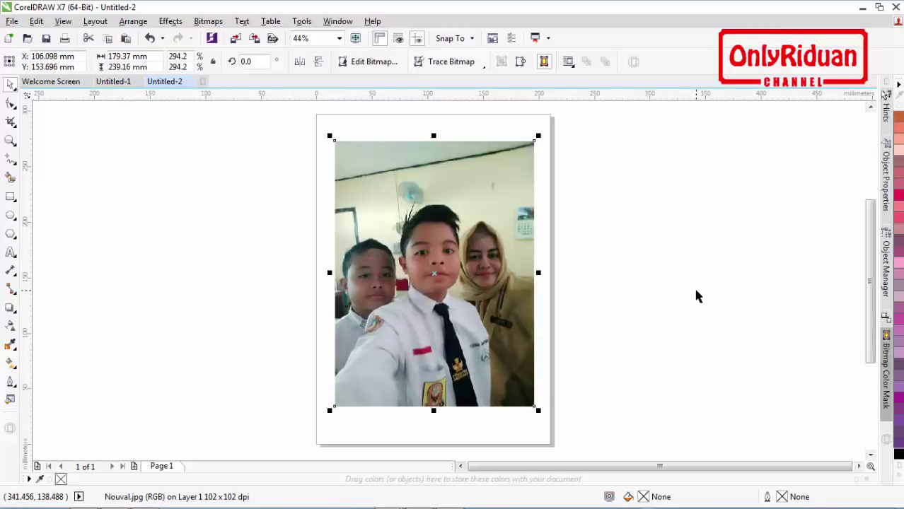
Crop the photo's upper and lower edges with the Shape tool to a height of about 159 mm
{"action": "left_click", "coordinate": [13, 105]}
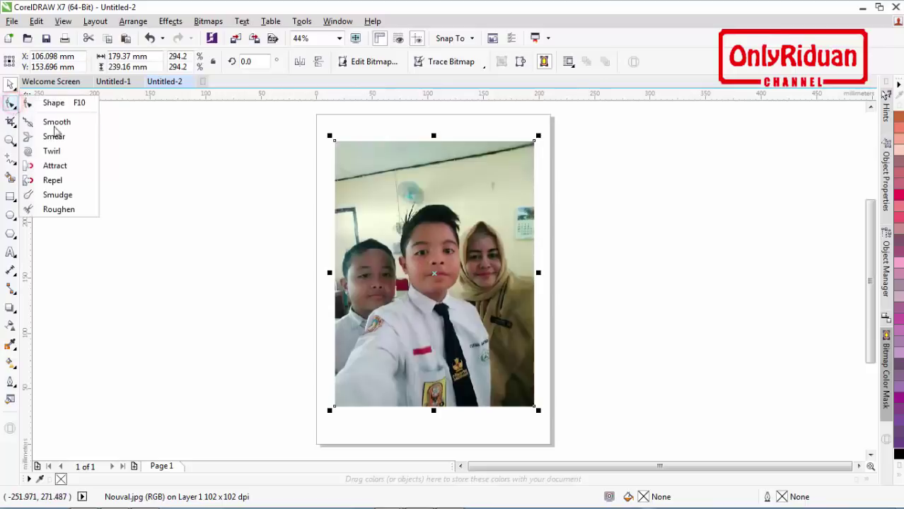
{"action": "left_click", "coordinate": [54, 103]}
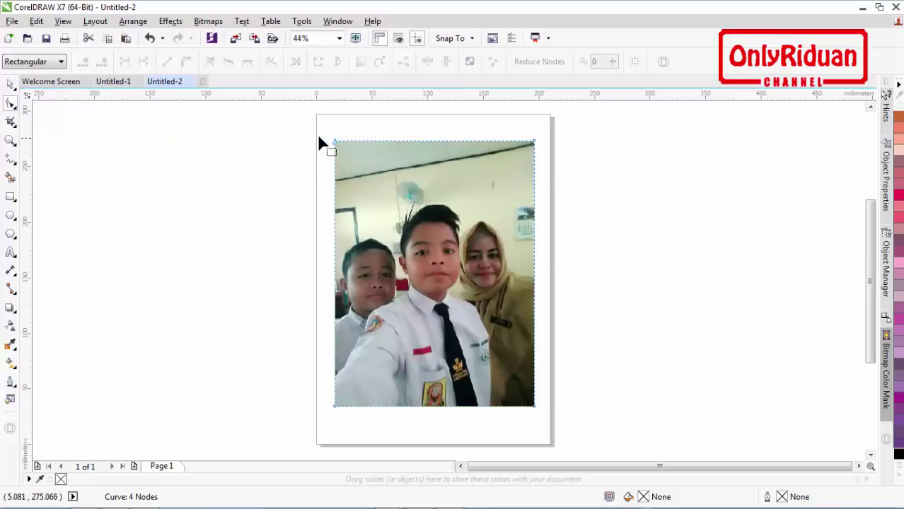
{"action": "left_click_drag", "start_coordinate": [310, 117], "coordinate": [556, 191]}
{"action": "left_click_drag", "start_coordinate": [535, 141], "coordinate": [537, 198]}
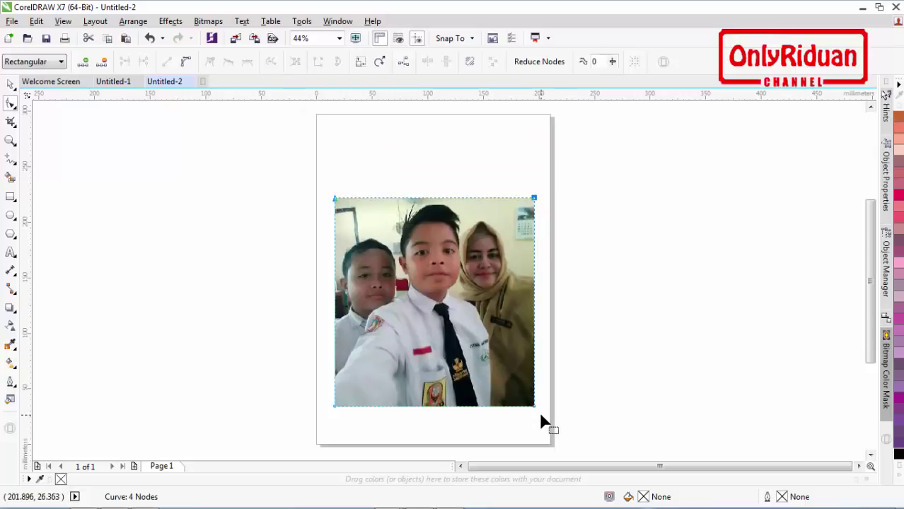
{"action": "left_click_drag", "start_coordinate": [552, 424], "coordinate": [368, 406]}
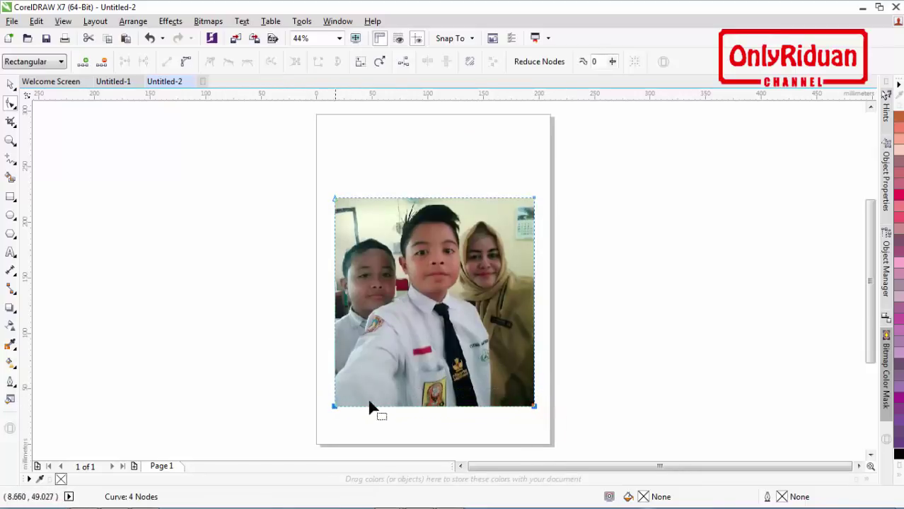
{"action": "left_click_drag", "start_coordinate": [534, 407], "coordinate": [534, 376]}
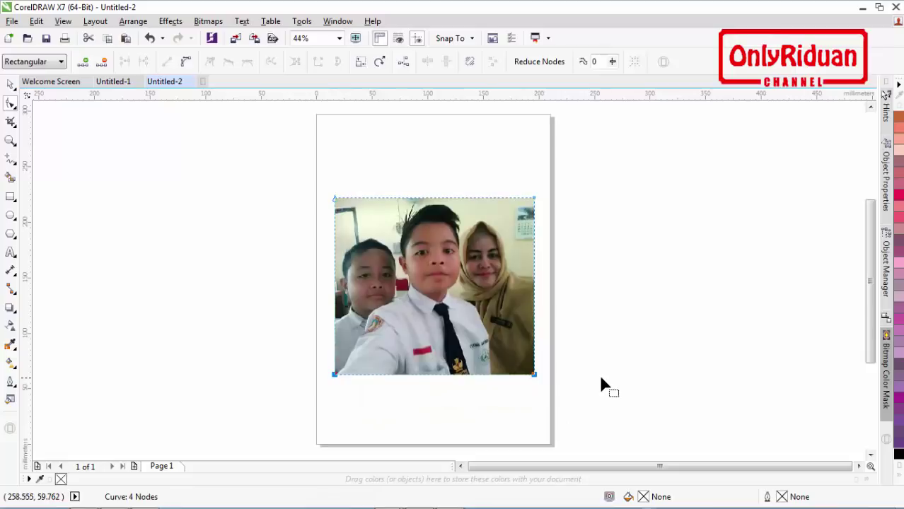
{"action": "left_click", "coordinate": [10, 83]}
{"action": "left_click", "coordinate": [182, 141]}
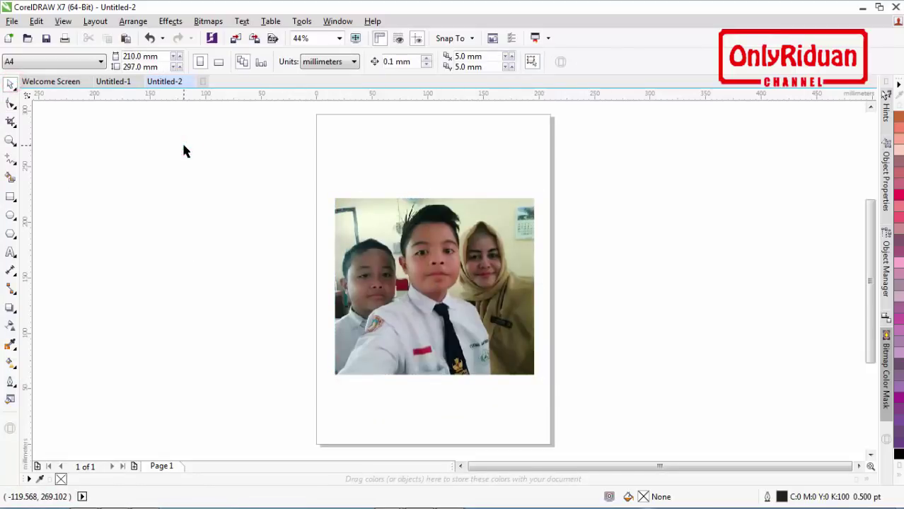
Convert the cropped photo to a bitmap at 300 dpi in CMYK Color (32-bit) mode
{"action": "left_click", "coordinate": [440, 275]}
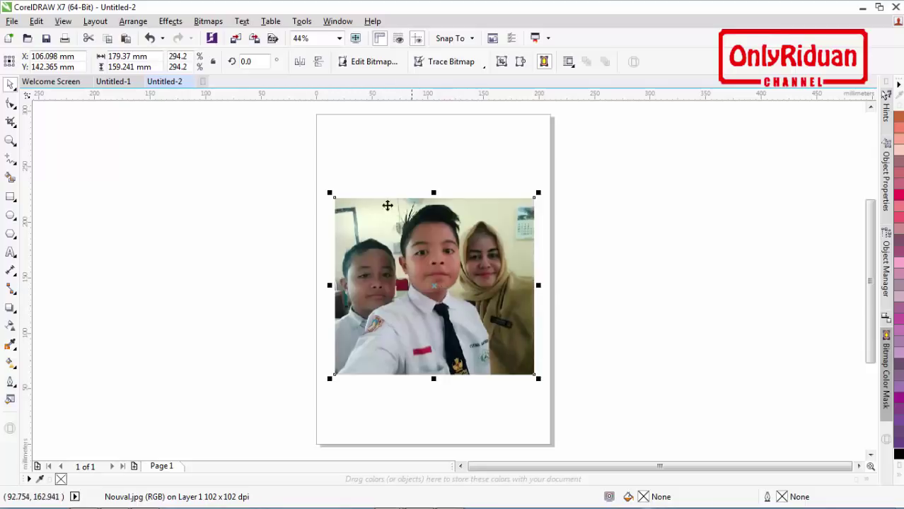
{"action": "left_click", "coordinate": [208, 21]}
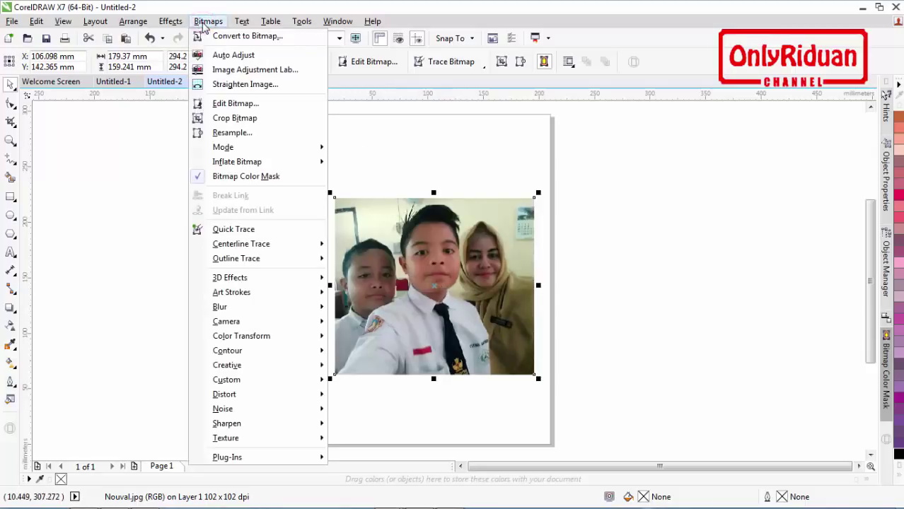
{"action": "left_click", "coordinate": [226, 35]}
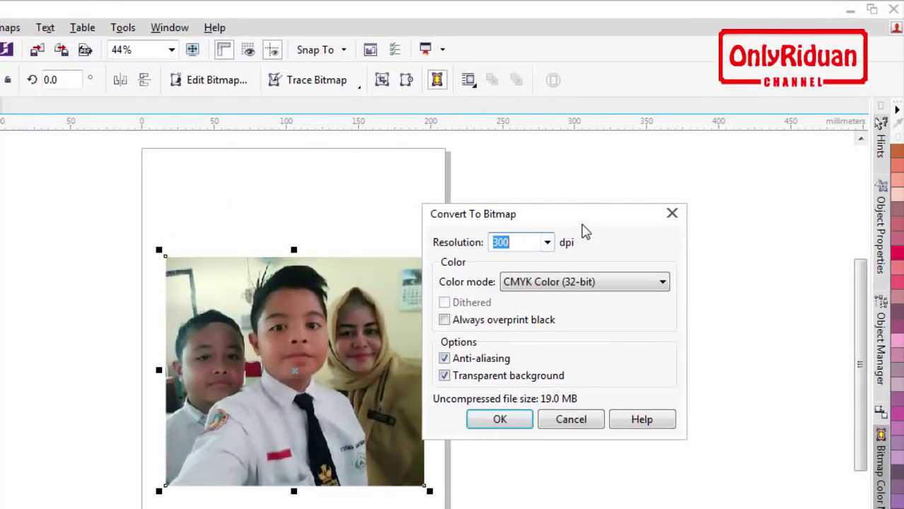
{"action": "left_click", "coordinate": [557, 284]}
{"action": "left_click", "coordinate": [537, 363]}
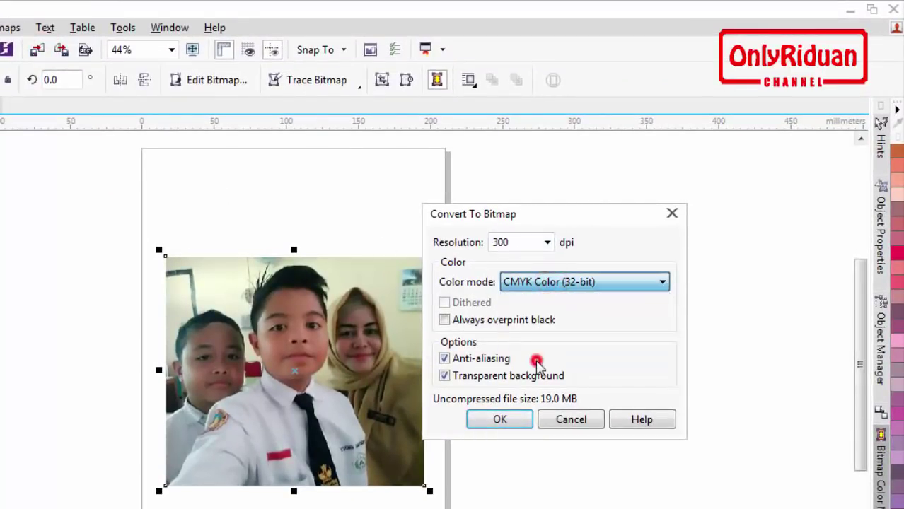
{"action": "left_click", "coordinate": [502, 420]}
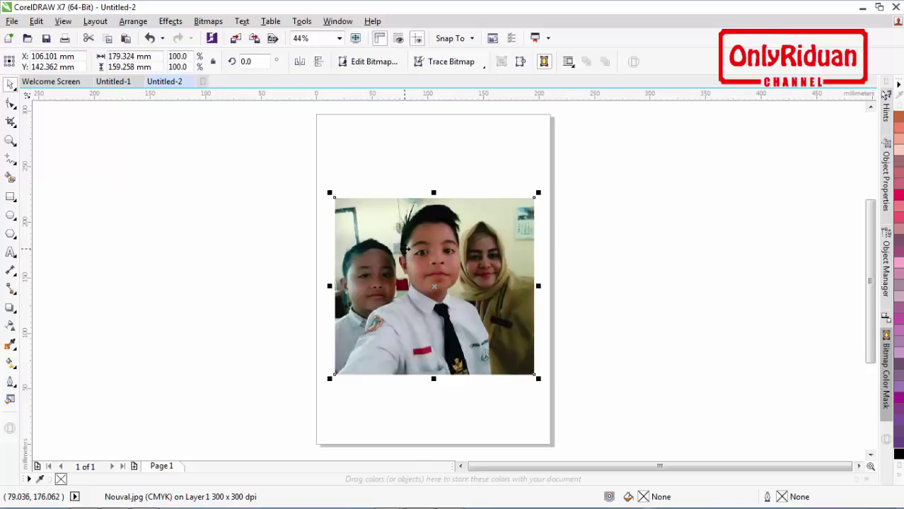
Apply the Halftone color transform to the photo with all four channels at 46° and a max dot radius of 3
{"action": "left_click", "coordinate": [208, 22]}
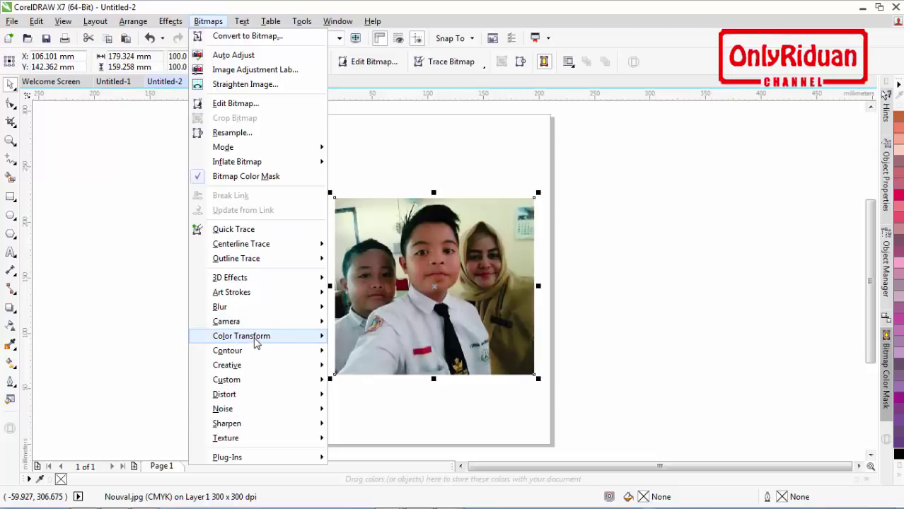
{"action": "mouse_move", "coordinate": [258, 343]}
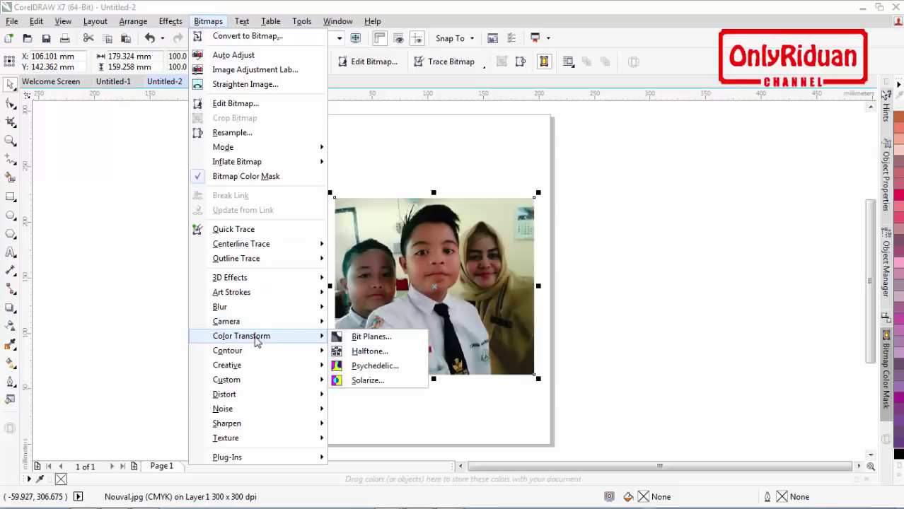
{"action": "left_click", "coordinate": [369, 352]}
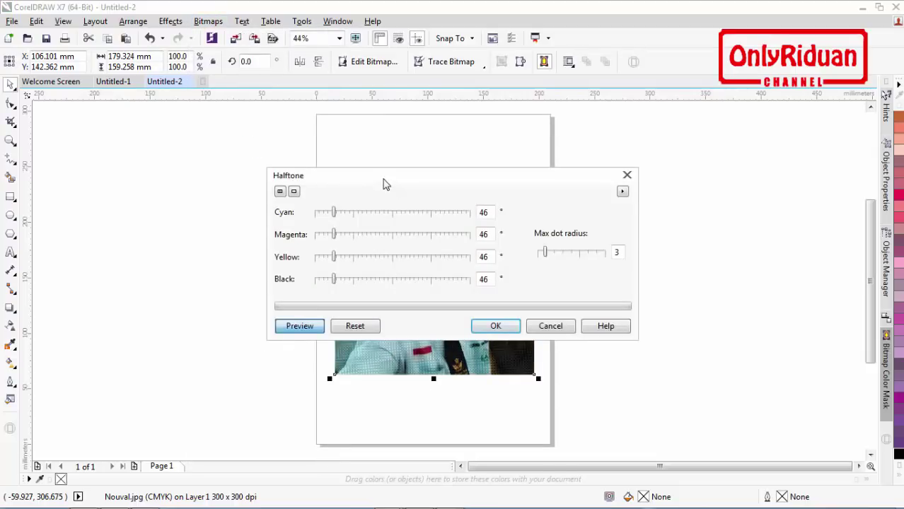
{"action": "left_click_drag", "start_coordinate": [383, 179], "coordinate": [447, 222]}
{"action": "left_click_drag", "start_coordinate": [478, 272], "coordinate": [588, 245]}
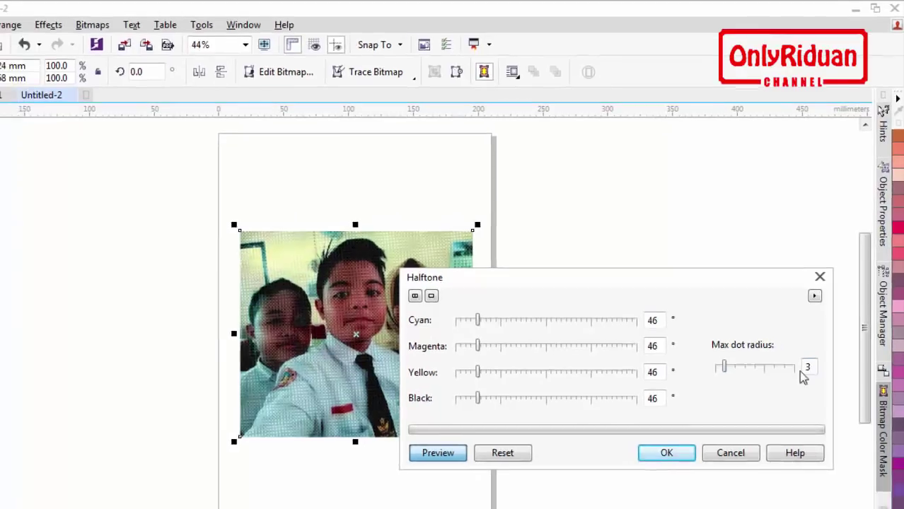
{"action": "left_click", "coordinate": [666, 452]}
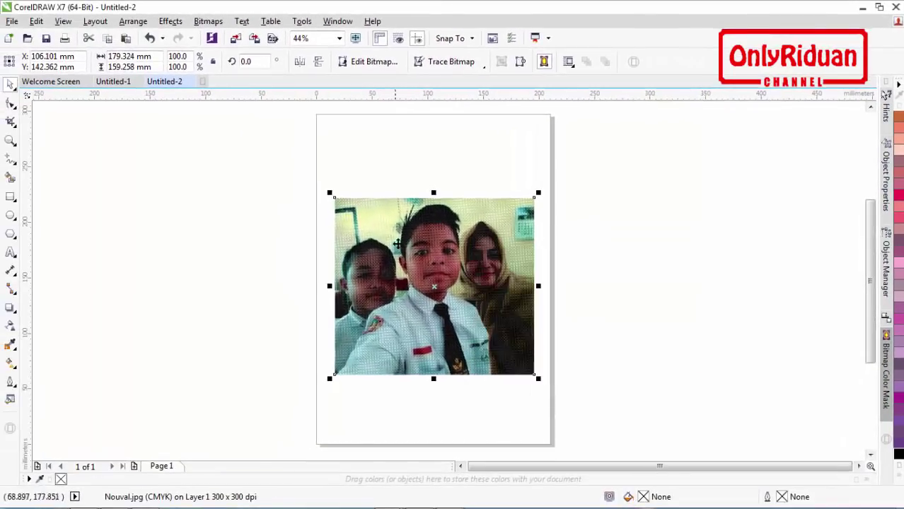
{"action": "scroll", "coordinate": [398, 244], "scroll_direction": "up", "scroll_amount": 4}
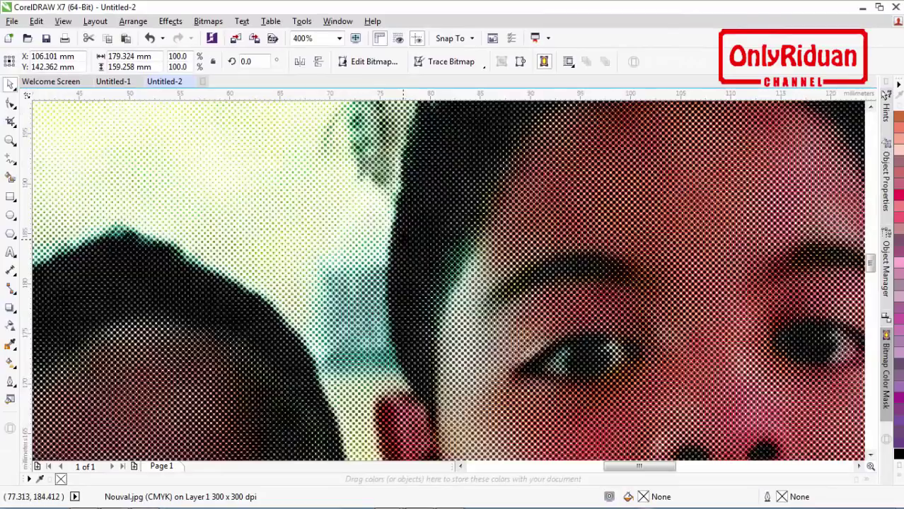
{"action": "scroll", "coordinate": [398, 243], "scroll_direction": "up", "scroll_amount": 1}
{"action": "scroll", "coordinate": [397, 244], "scroll_direction": "down", "scroll_amount": 5}
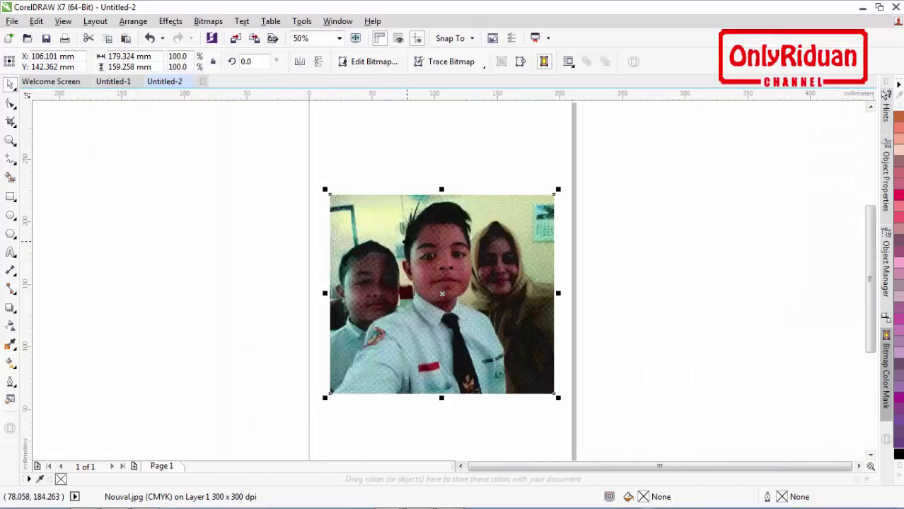
{"action": "left_click", "coordinate": [642, 298]}
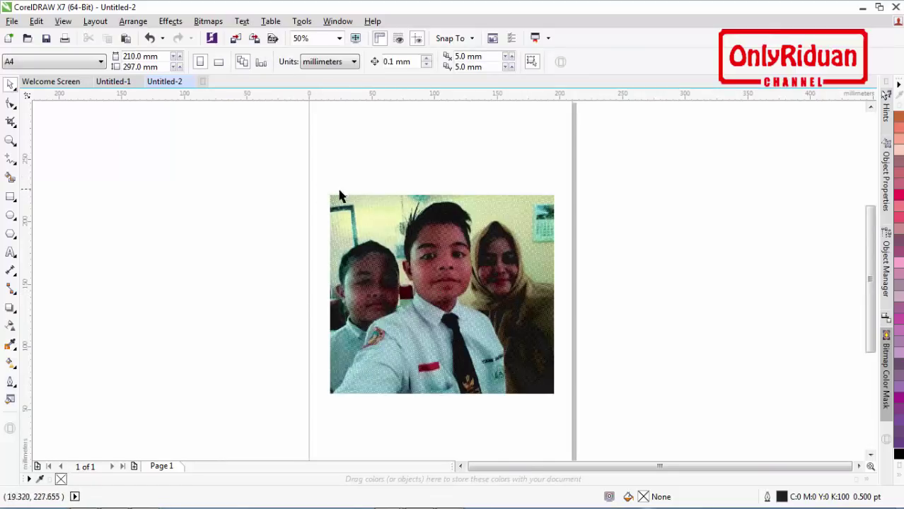
Draw a thin horizontal rectangle about 26 × 4 mm beside the page, outside its left edge, and fill it black
{"action": "left_click", "coordinate": [11, 197]}
{"action": "left_click_drag", "start_coordinate": [129, 185], "coordinate": [163, 188]}
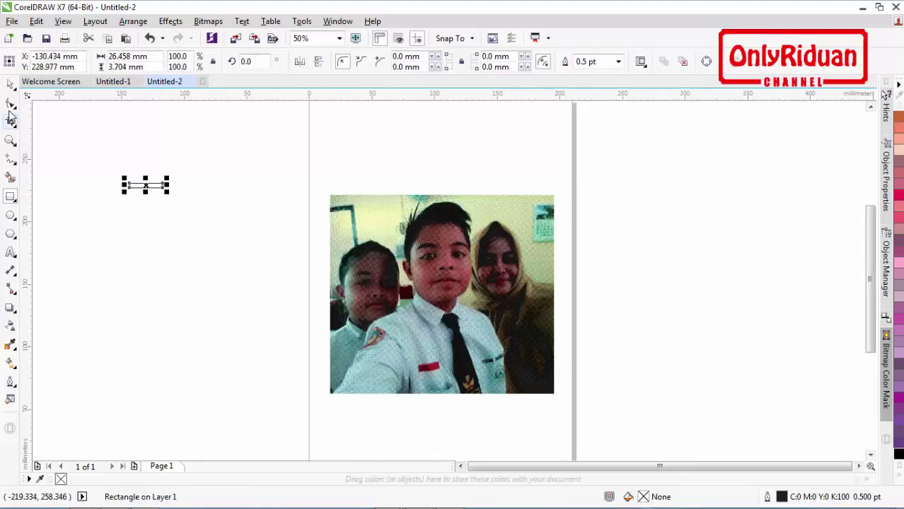
{"action": "left_click", "coordinate": [10, 84]}
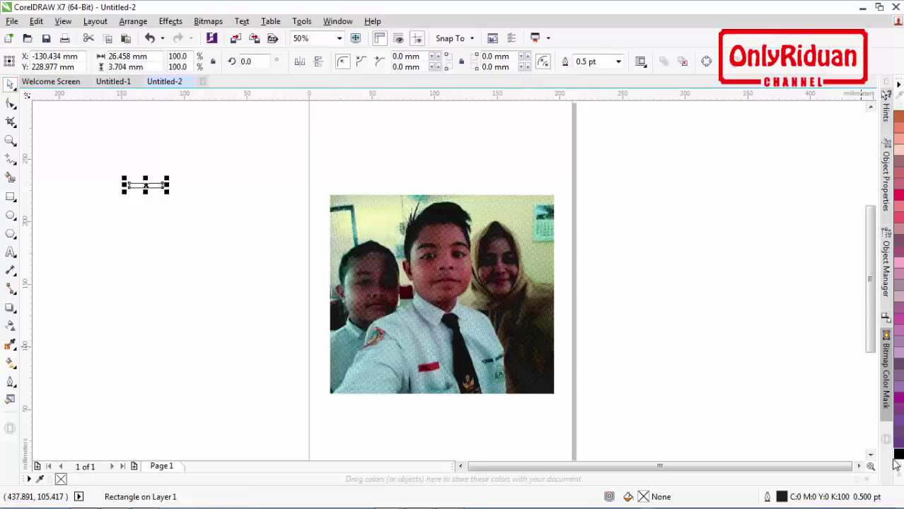
{"action": "left_click", "coordinate": [900, 456]}
{"action": "left_click", "coordinate": [170, 200]}
Place a copy of the black rectangle beside the original and rotate the copy by 90°
{"action": "left_click_drag", "start_coordinate": [149, 187], "coordinate": [216, 197]}
{"action": "left_click", "coordinate": [251, 62]}
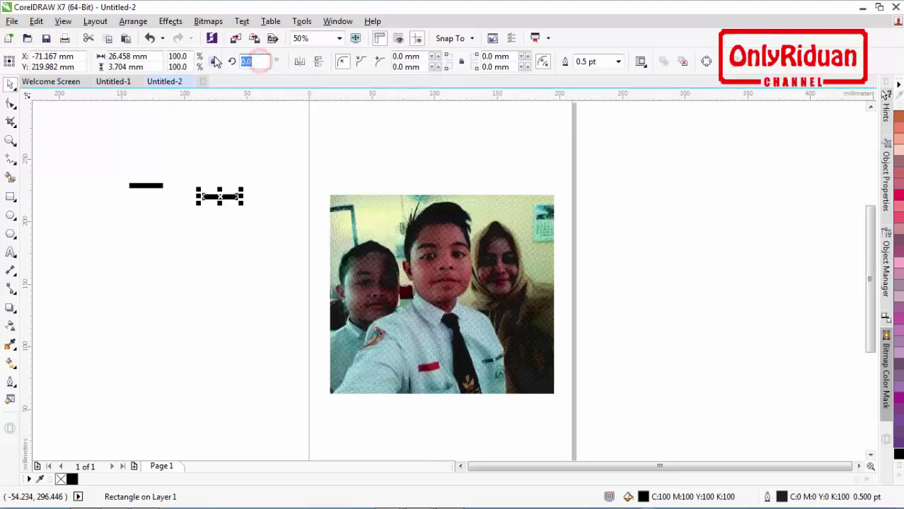
{"action": "type", "text": "90"}
{"action": "key", "text": "Return"}
{"action": "left_click", "coordinate": [249, 221]}
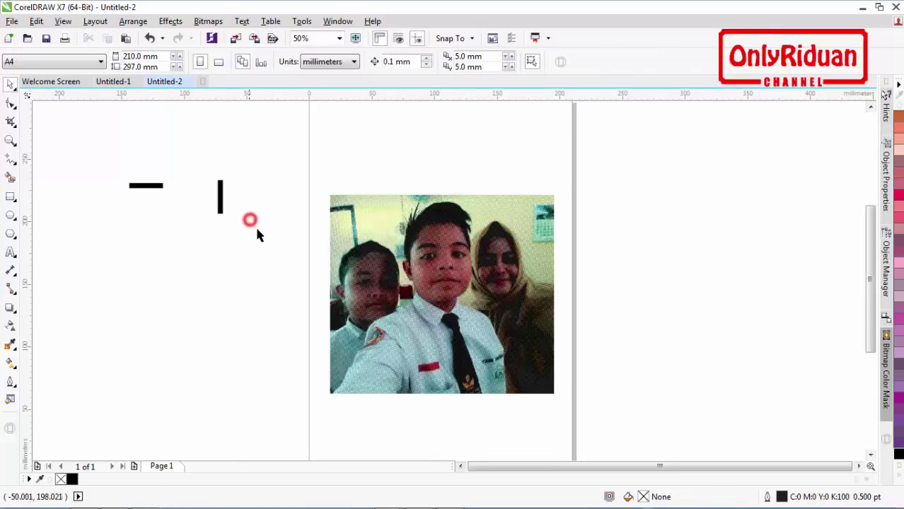
Align the horizontal and vertical bars on their centres in both directions to form a cross
{"action": "left_click_drag", "start_coordinate": [266, 234], "coordinate": [98, 170]}
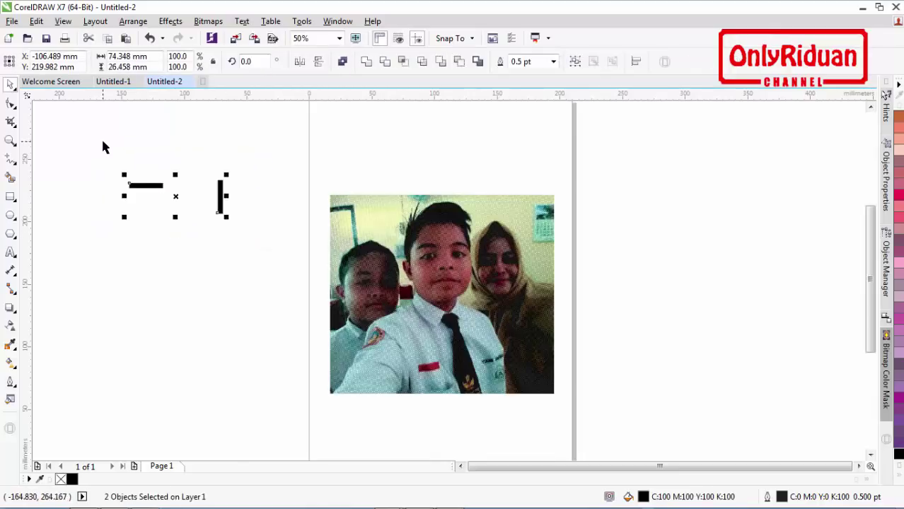
{"action": "key", "text": "c"}
{"action": "key", "text": "e"}
{"action": "left_click", "coordinate": [224, 207]}
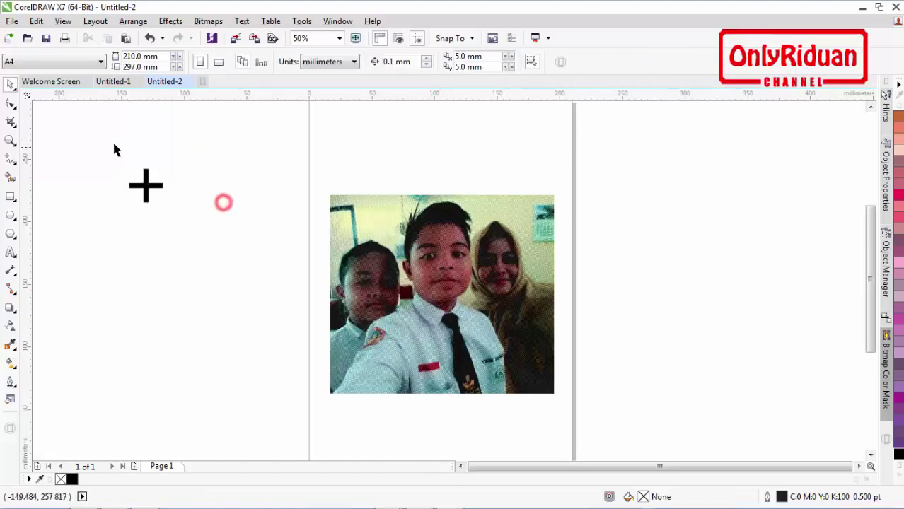
Move the cross closer to the page, shrink it to about 8.6 × 8.6 mm, and group its two bars
{"action": "left_click_drag", "start_coordinate": [112, 141], "coordinate": [204, 235]}
{"action": "left_click_drag", "start_coordinate": [146, 186], "coordinate": [274, 216]}
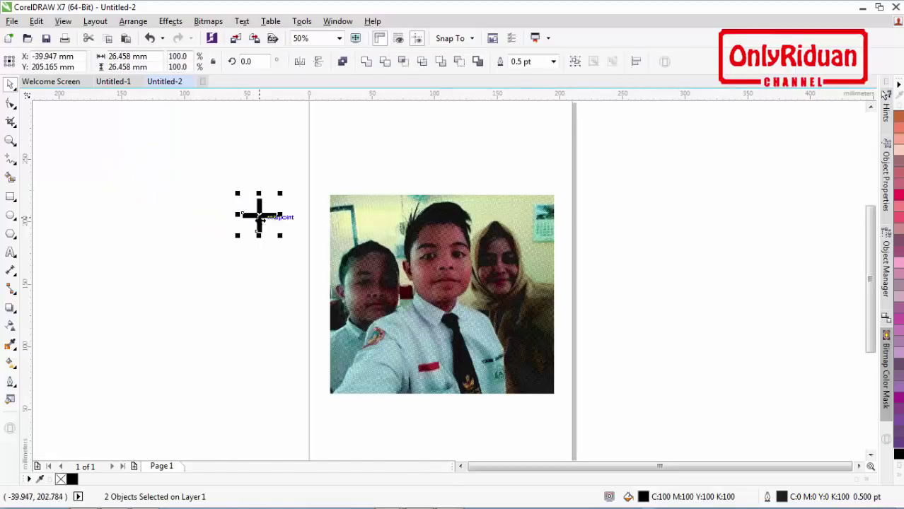
{"action": "scroll", "coordinate": [273, 220], "scroll_direction": "up", "scroll_amount": 2}
{"action": "left_click_drag", "start_coordinate": [387, 298], "coordinate": [161, 118]}
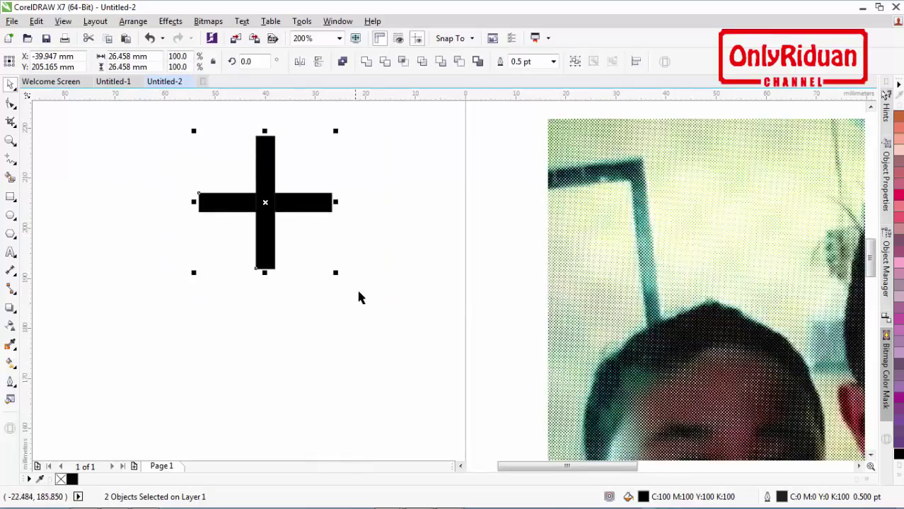
{"action": "left_click_drag", "start_coordinate": [309, 257], "coordinate": [244, 207]}
{"action": "scroll", "coordinate": [236, 204], "scroll_direction": "down", "scroll_amount": 2}
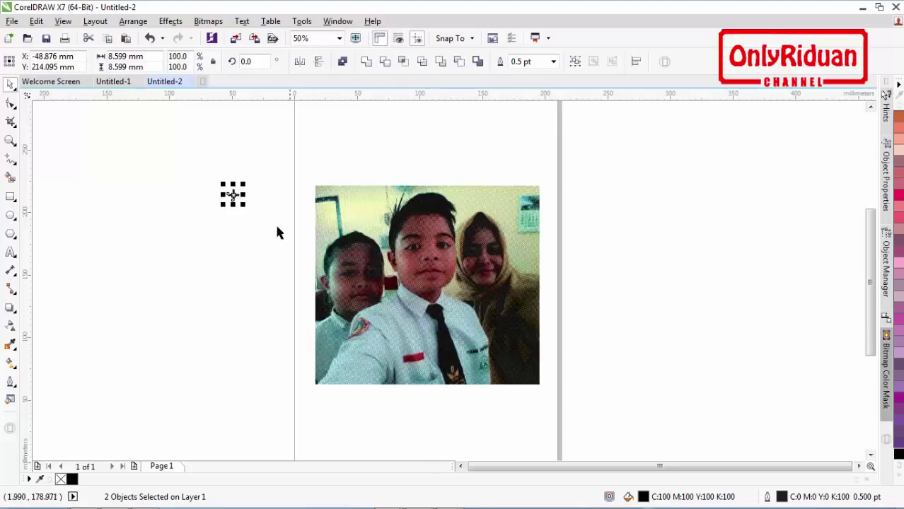
{"action": "left_click", "coordinate": [575, 63]}
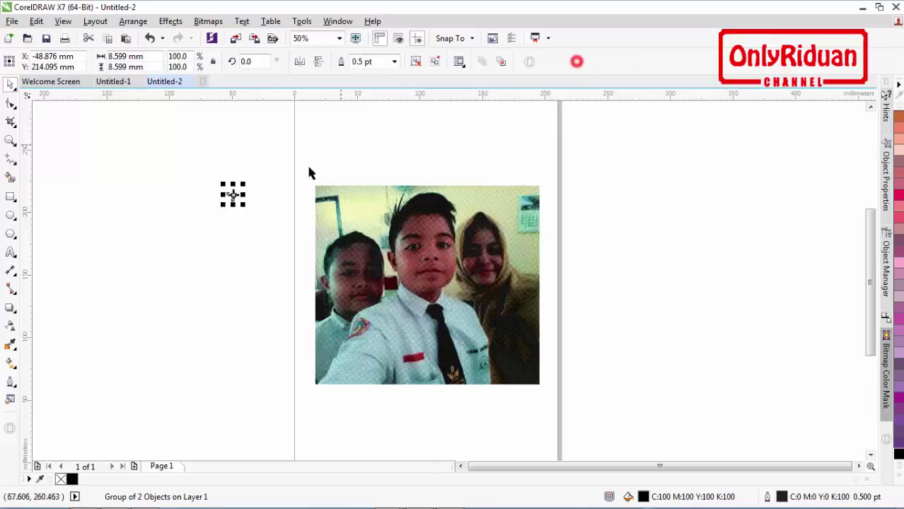
Place one grouped cross just outside the photo's upper-left corner and another just outside its upper-right corner
{"action": "left_click", "coordinate": [256, 210]}
{"action": "left_click", "coordinate": [235, 197]}
{"action": "left_click_drag", "start_coordinate": [236, 196], "coordinate": [547, 181]}
{"action": "left_click", "coordinate": [591, 202]}
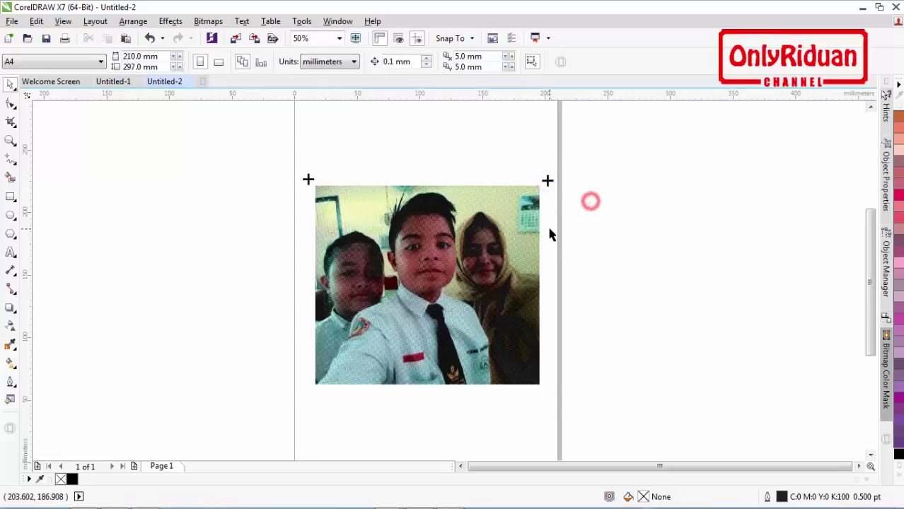
Align the two upper crosses at the same height and nudge them slightly left to X about 106.07 mm
{"action": "left_click_drag", "start_coordinate": [636, 204], "coordinate": [246, 138]}
{"action": "key", "text": "e"}
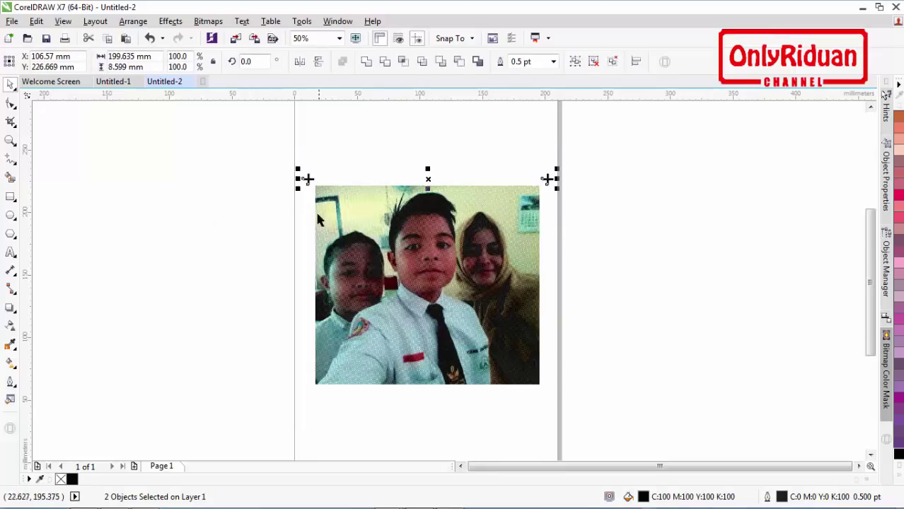
{"action": "left_click", "coordinate": [594, 205]}
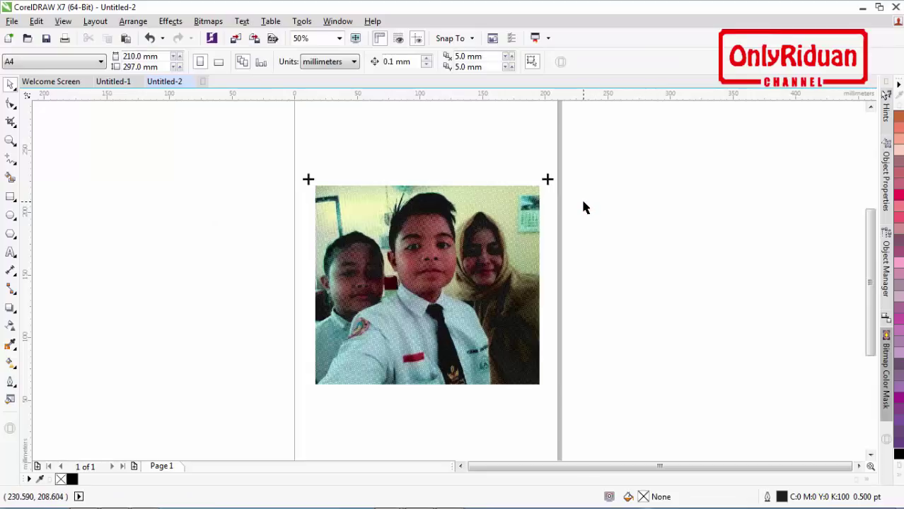
{"action": "left_click_drag", "start_coordinate": [584, 203], "coordinate": [253, 152]}
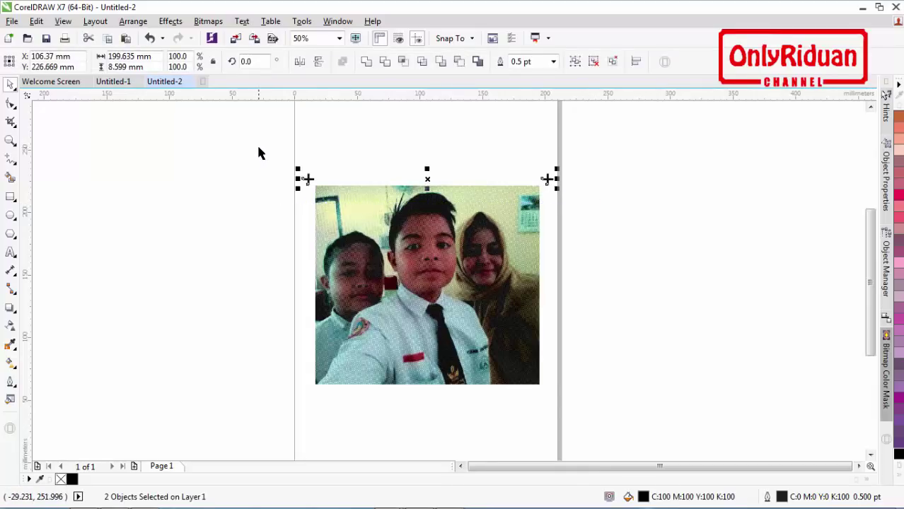
{"action": "left_click", "coordinate": [556, 227]}
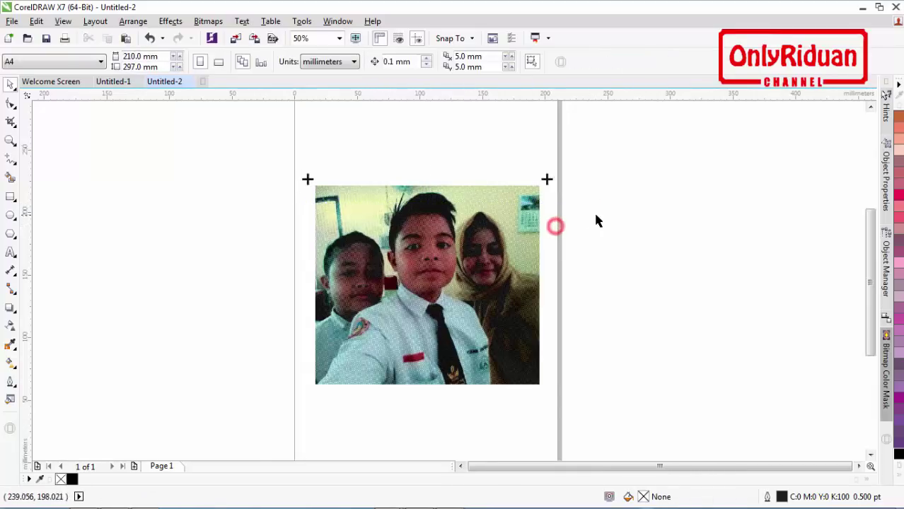
Copy the pair of upper crosses straight down to just below the photo's lower edge
{"action": "left_click_drag", "start_coordinate": [597, 214], "coordinate": [281, 157]}
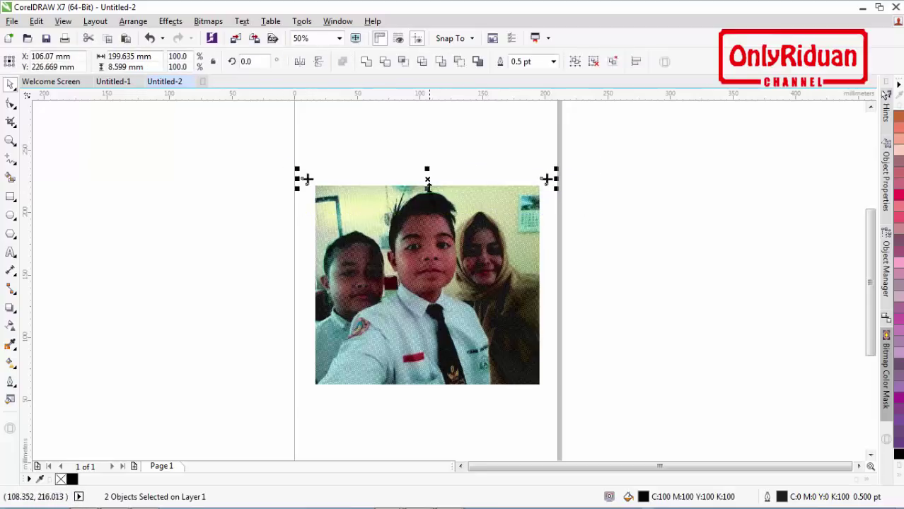
{"action": "left_click_drag", "start_coordinate": [427, 179], "coordinate": [429, 393]}
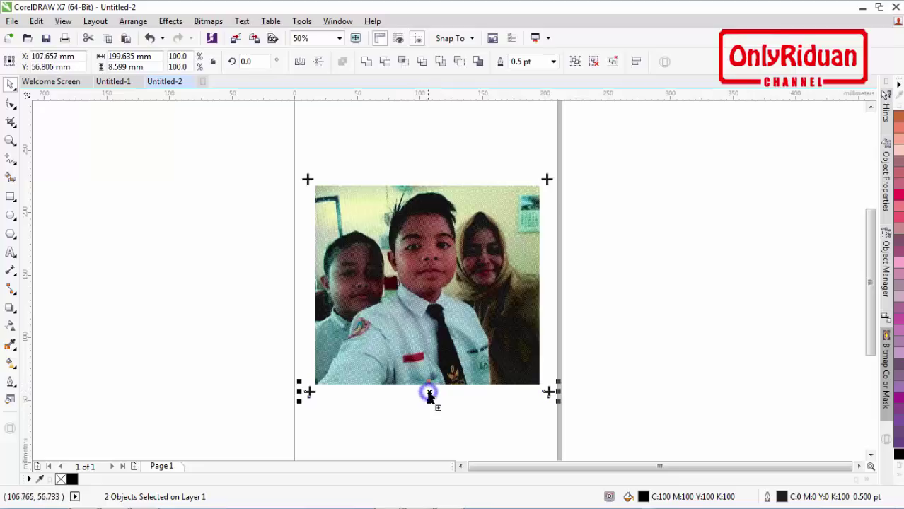
{"action": "left_click", "coordinate": [596, 413]}
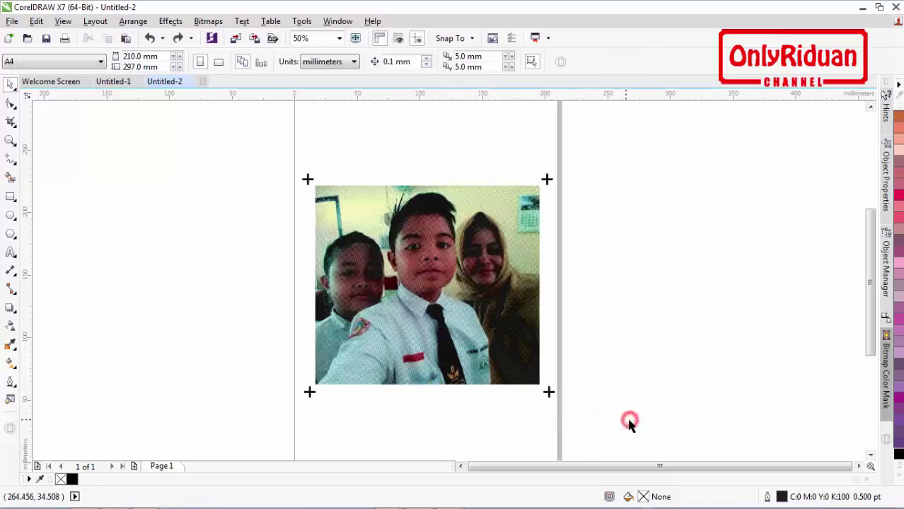
Align the upper and lower crosses on their vertical centre line, first the pair right of the photo, then the pair left of it
{"action": "left_click_drag", "start_coordinate": [651, 432], "coordinate": [495, 135]}
{"action": "left_click", "coordinate": [669, 267]}
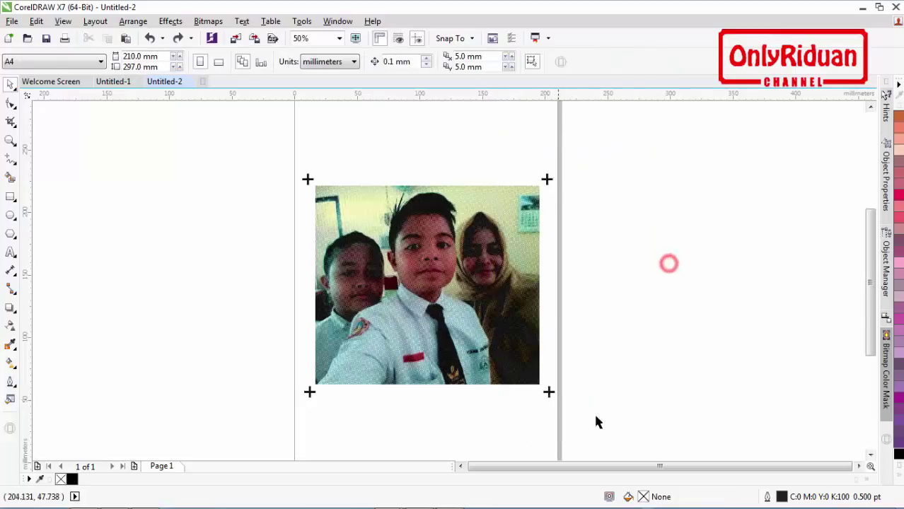
{"action": "left_click_drag", "start_coordinate": [627, 419], "coordinate": [510, 145]}
{"action": "key", "text": "c"}
{"action": "key", "text": "c"}
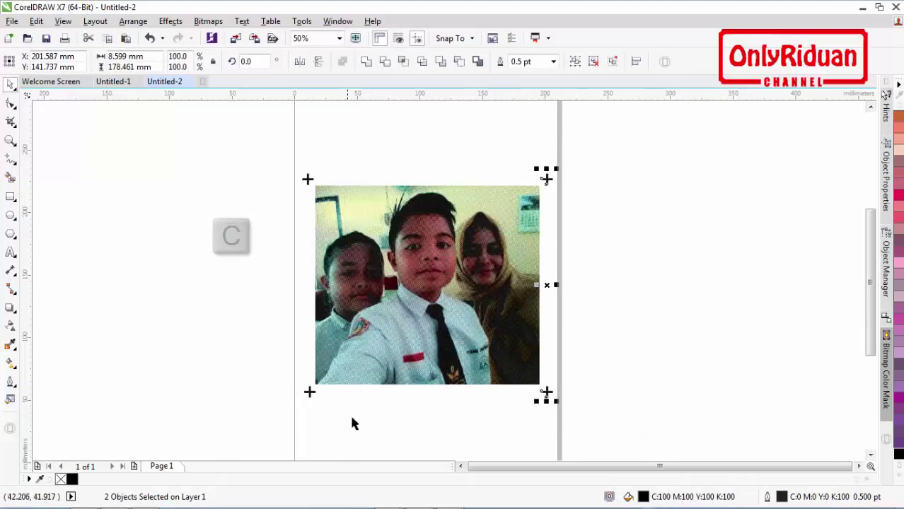
{"action": "left_click_drag", "start_coordinate": [355, 417], "coordinate": [241, 141]}
{"action": "key", "text": "c"}
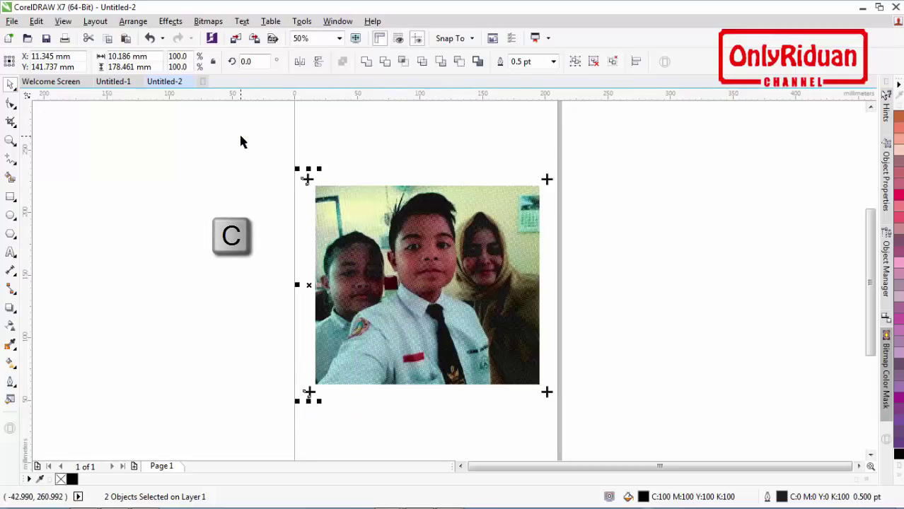
{"action": "key", "text": "c"}
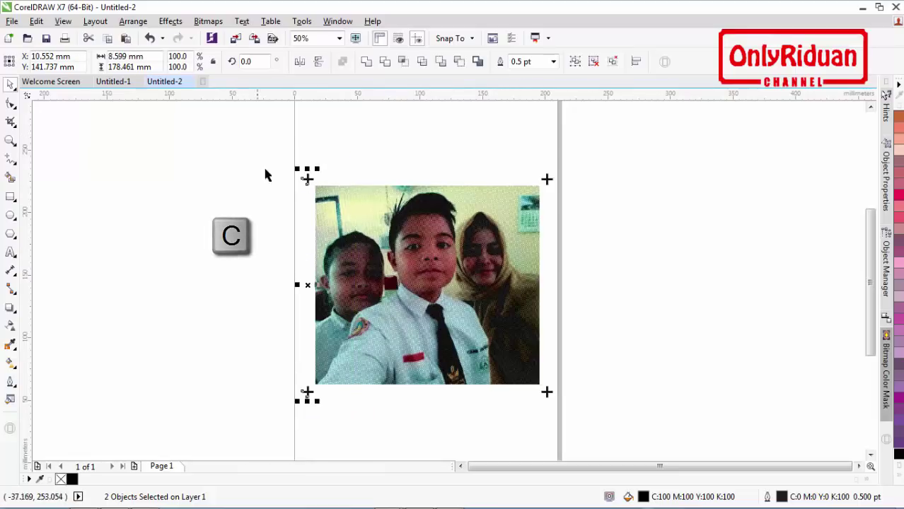
{"action": "left_click", "coordinate": [630, 421]}
{"action": "left_click_drag", "start_coordinate": [566, 421], "coordinate": [236, 356]}
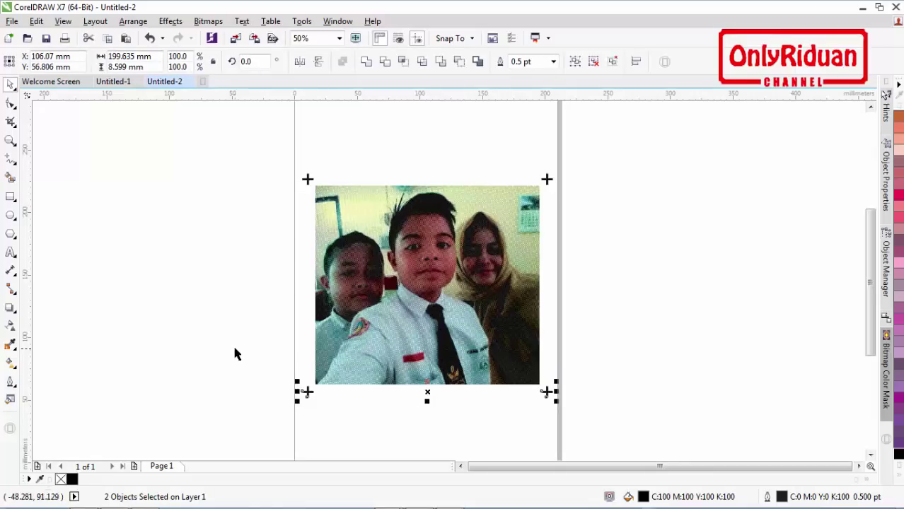
{"action": "left_click", "coordinate": [688, 380]}
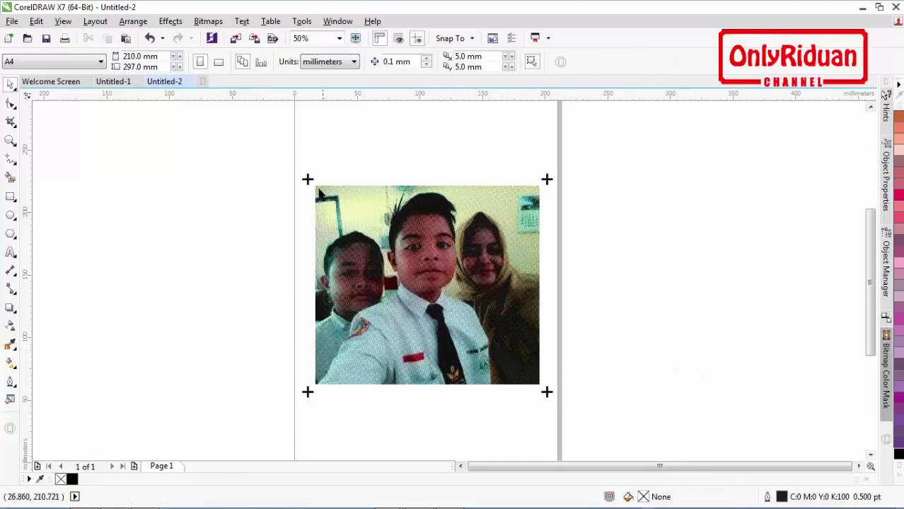
Copy the photo together with its four corner crosses to the empty area right beside the page
{"action": "left_click", "coordinate": [657, 316]}
{"action": "left_click_drag", "start_coordinate": [640, 433], "coordinate": [234, 153]}
{"action": "left_click_drag", "start_coordinate": [345, 217], "coordinate": [607, 216]}
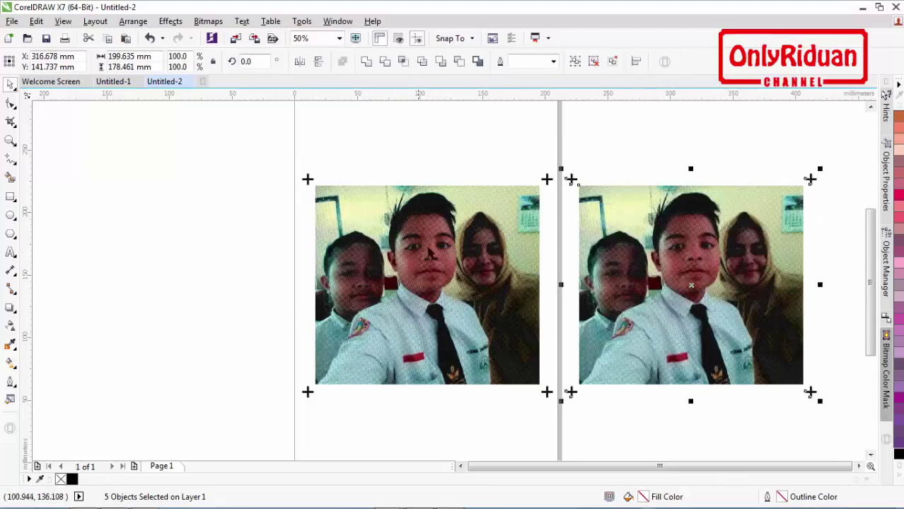
Place a third copy of the photo with its crosses to the right of the second one
{"action": "left_click_drag", "start_coordinate": [860, 466], "coordinate": [858, 465]}
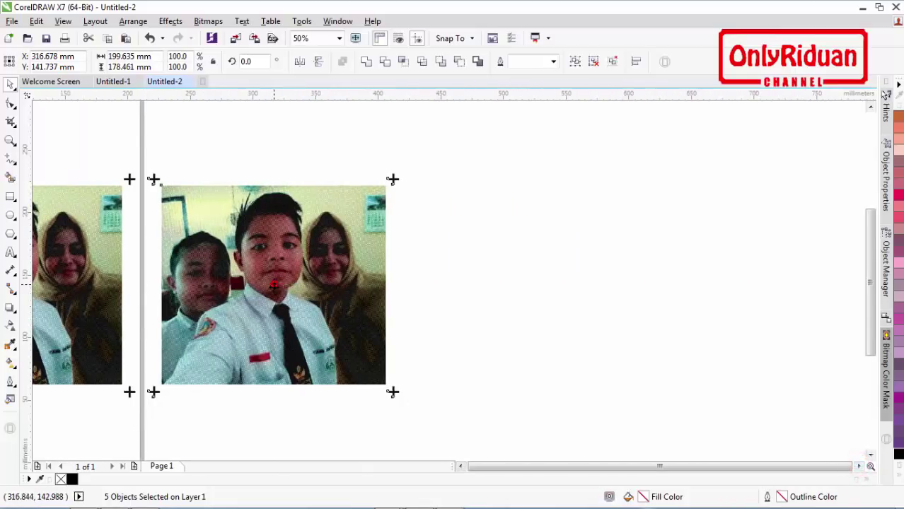
{"action": "left_click_drag", "start_coordinate": [273, 285], "coordinate": [539, 285]}
{"action": "right_click", "coordinate": [539, 285]}
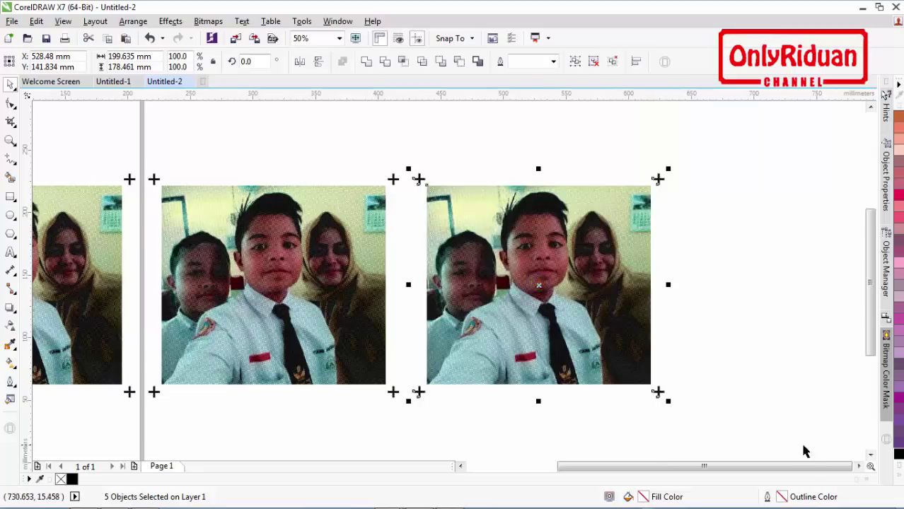
Add a fourth copy of the photo with its crosses at the right end of the row, leaving nothing selected
{"action": "left_click", "coordinate": [859, 466]}
{"action": "left_click", "coordinate": [859, 466]}
{"action": "left_click_drag", "start_coordinate": [634, 418], "coordinate": [242, 175]}
{"action": "left_click_drag", "start_coordinate": [306, 238], "coordinate": [574, 237]}
{"action": "scroll", "coordinate": [574, 238], "scroll_direction": "down", "scroll_amount": 2}
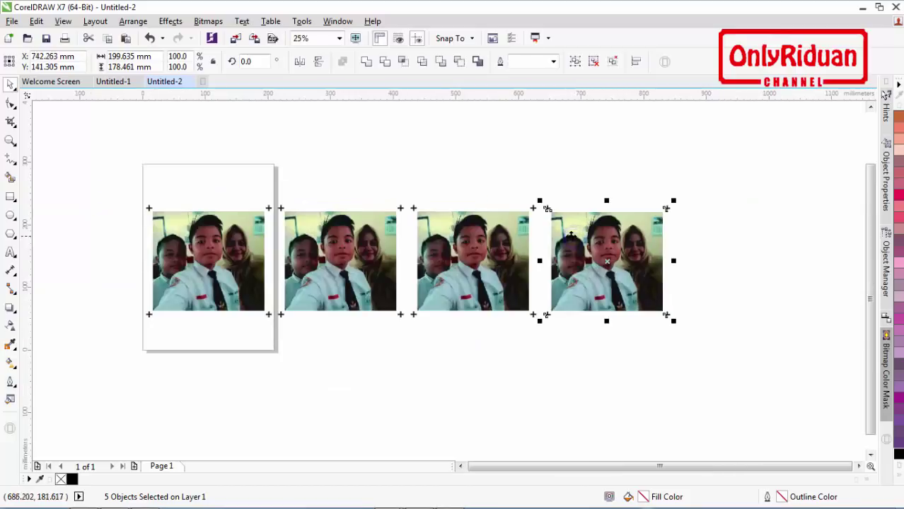
{"action": "left_click", "coordinate": [459, 467]}
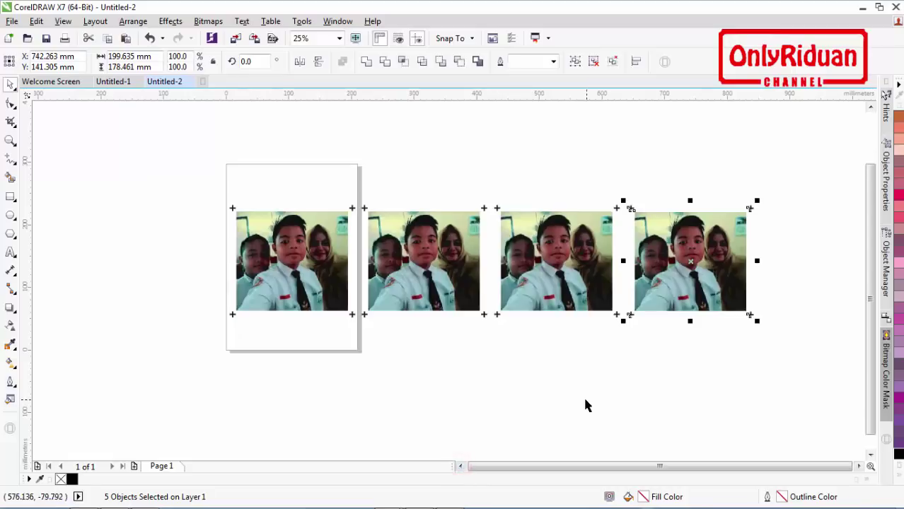
{"action": "left_click", "coordinate": [11, 141]}
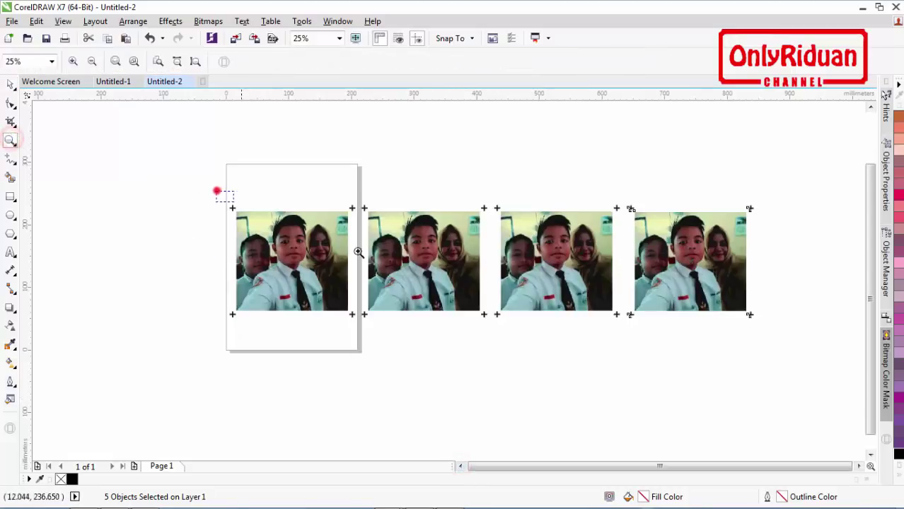
{"action": "left_click_drag", "start_coordinate": [218, 192], "coordinate": [787, 351]}
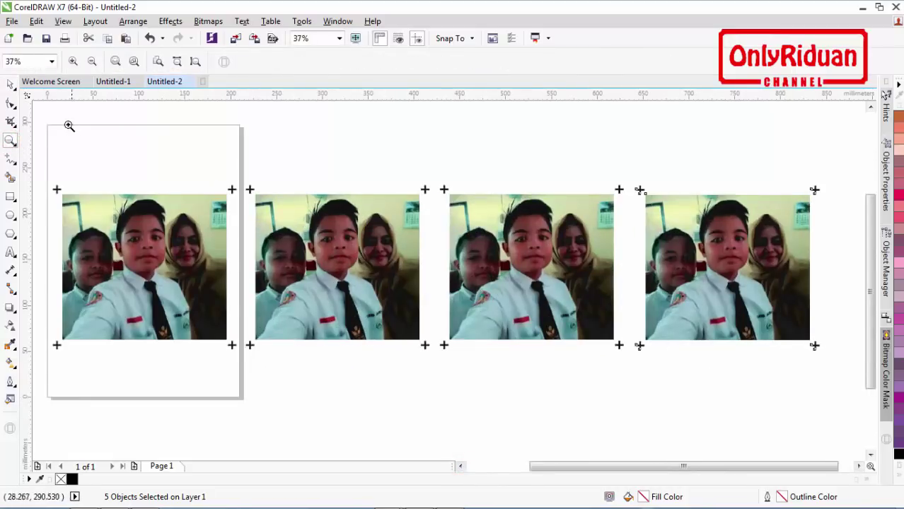
{"action": "left_click", "coordinate": [11, 84]}
{"action": "left_click", "coordinate": [144, 131]}
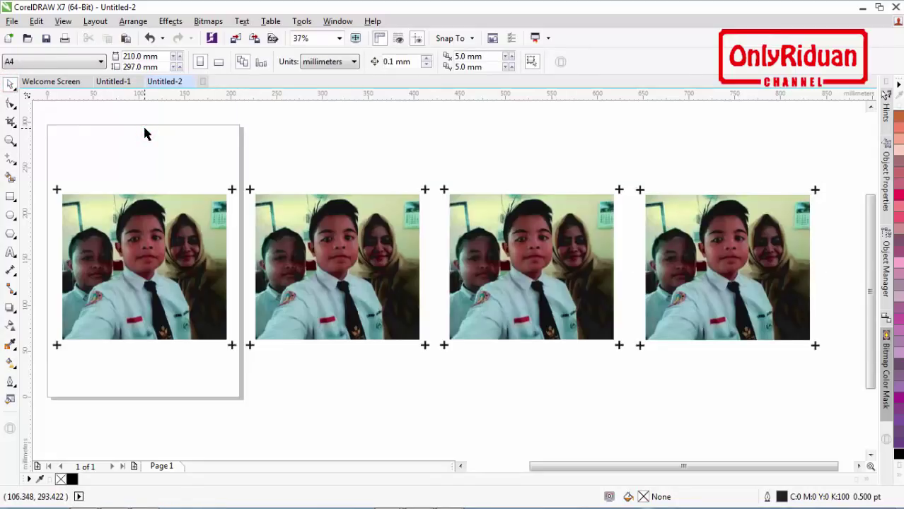
{"action": "left_click", "coordinate": [143, 263]}
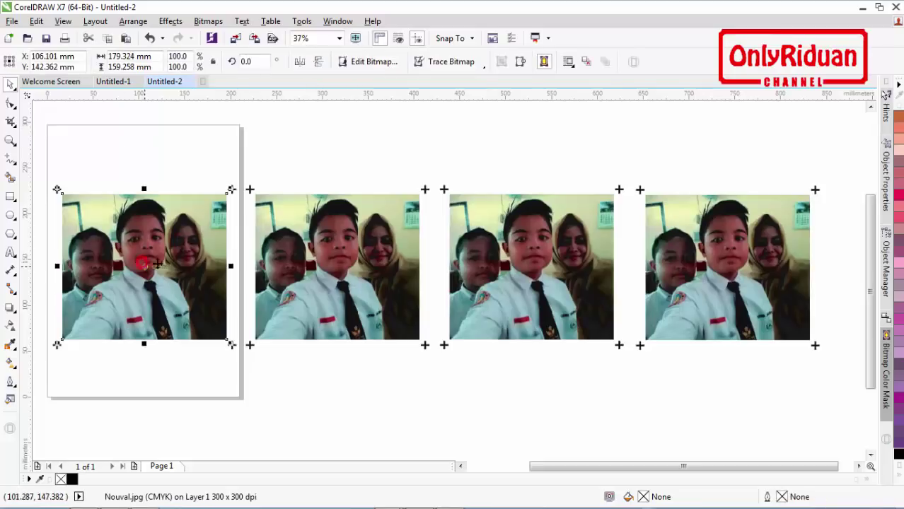
{"action": "left_click", "coordinate": [349, 251]}
{"action": "left_click", "coordinate": [538, 270]}
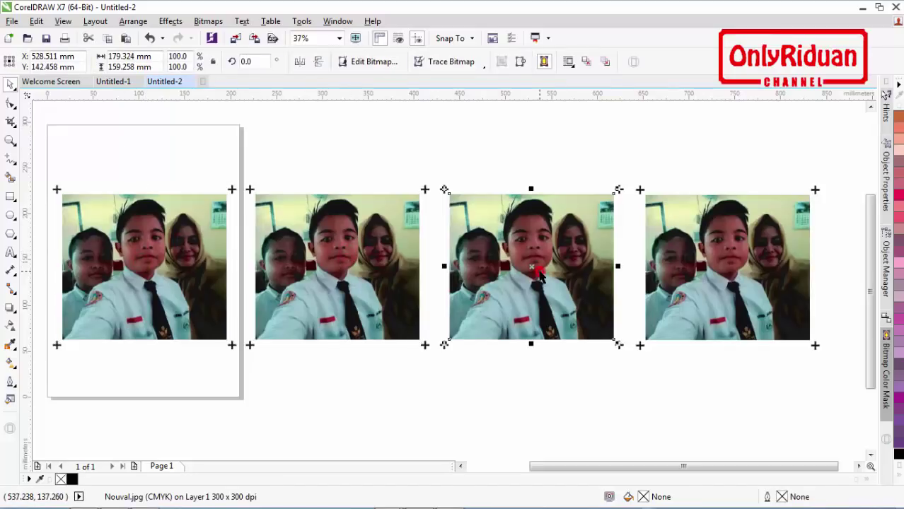
{"action": "left_click", "coordinate": [729, 273]}
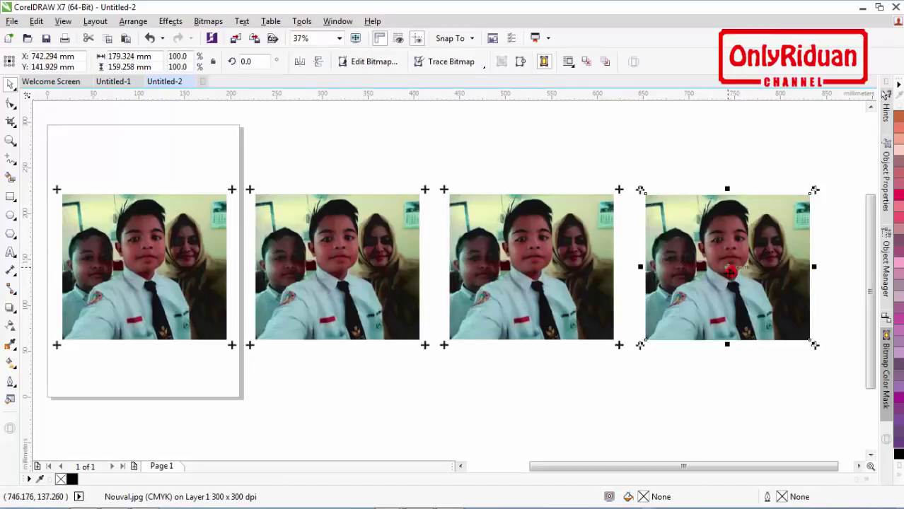
{"action": "left_click", "coordinate": [520, 397]}
Apply the Channel Mixer to the first photo with Cyan as the output channel, previewing that channel only
{"action": "left_click", "coordinate": [201, 275]}
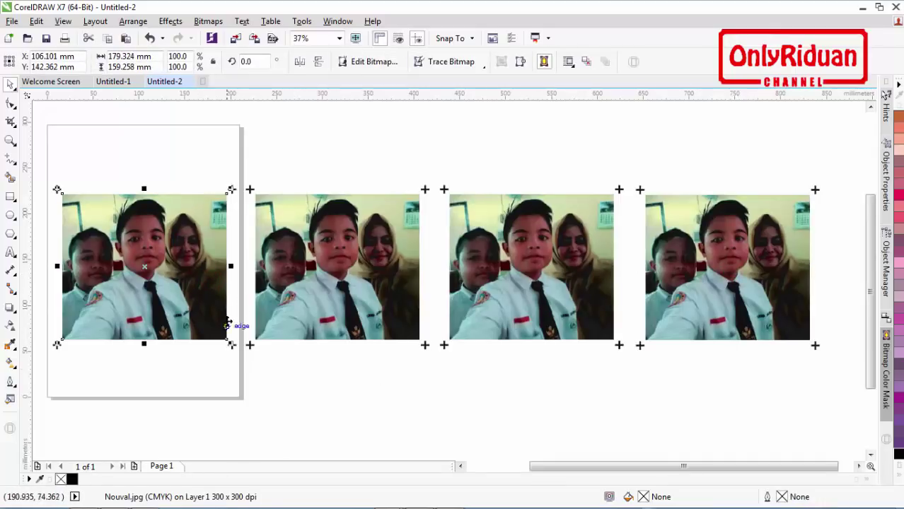
{"action": "left_click", "coordinate": [331, 405]}
{"action": "left_click", "coordinate": [182, 285]}
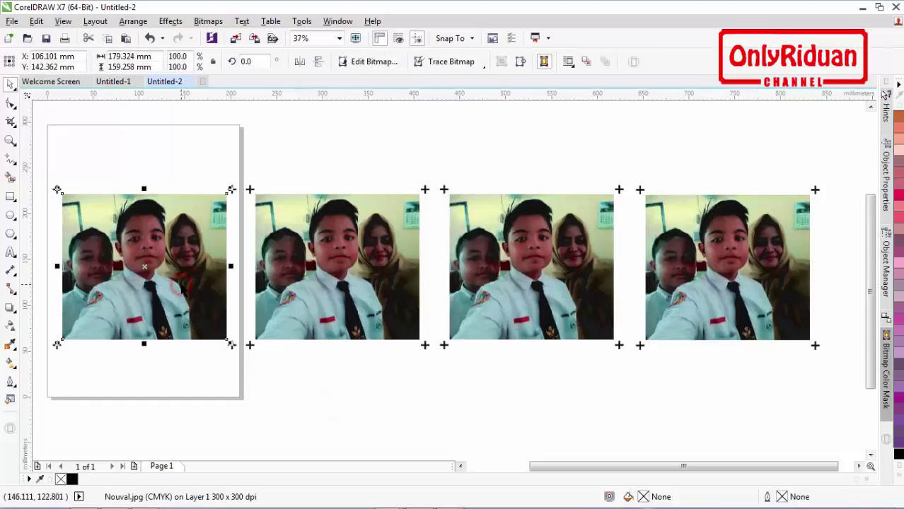
{"action": "left_click", "coordinate": [171, 21]}
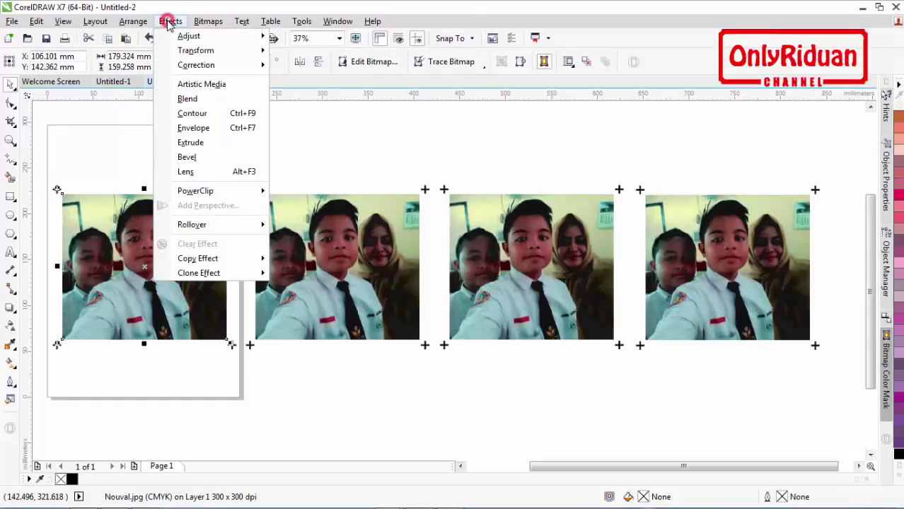
{"action": "mouse_move", "coordinate": [200, 40]}
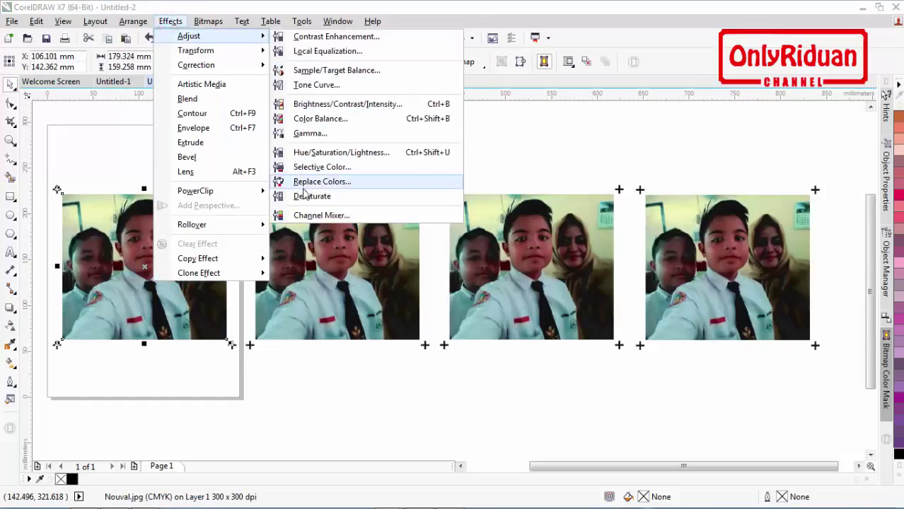
{"action": "left_click", "coordinate": [325, 216]}
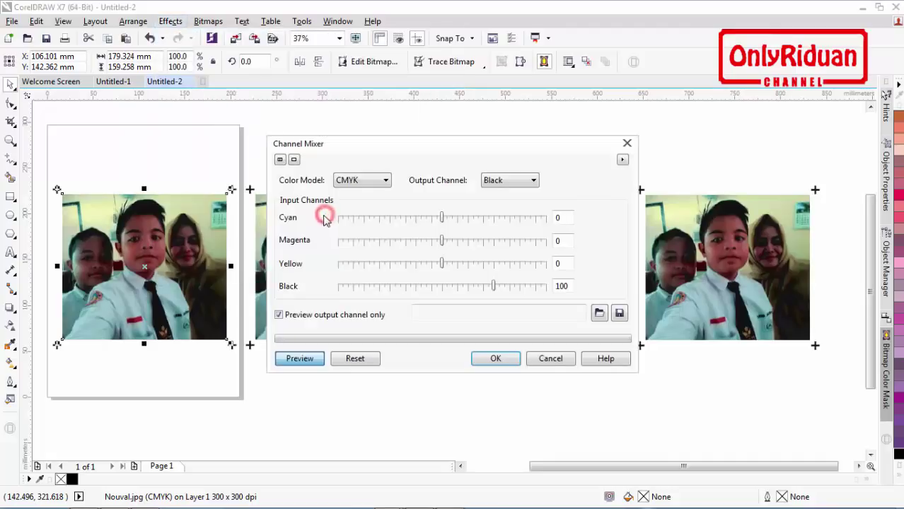
{"action": "left_click", "coordinate": [511, 182]}
{"action": "left_click", "coordinate": [505, 194]}
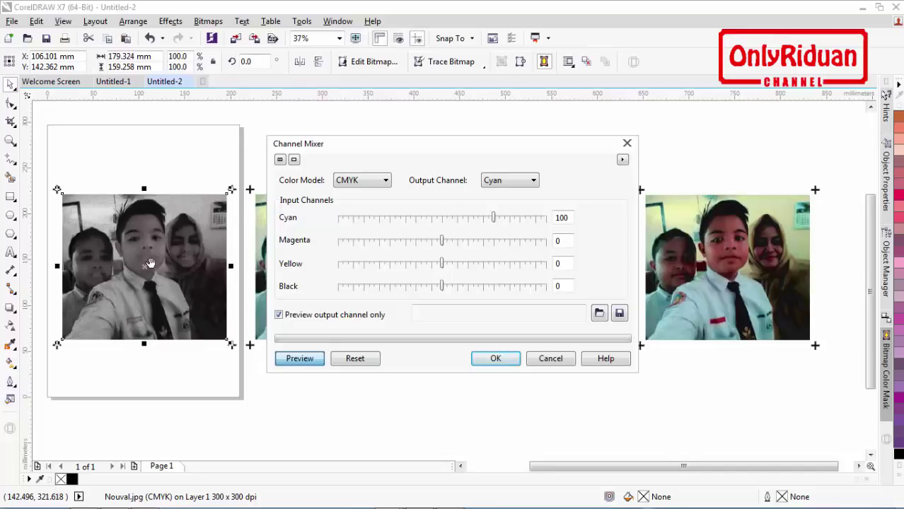
{"action": "left_click", "coordinate": [493, 360]}
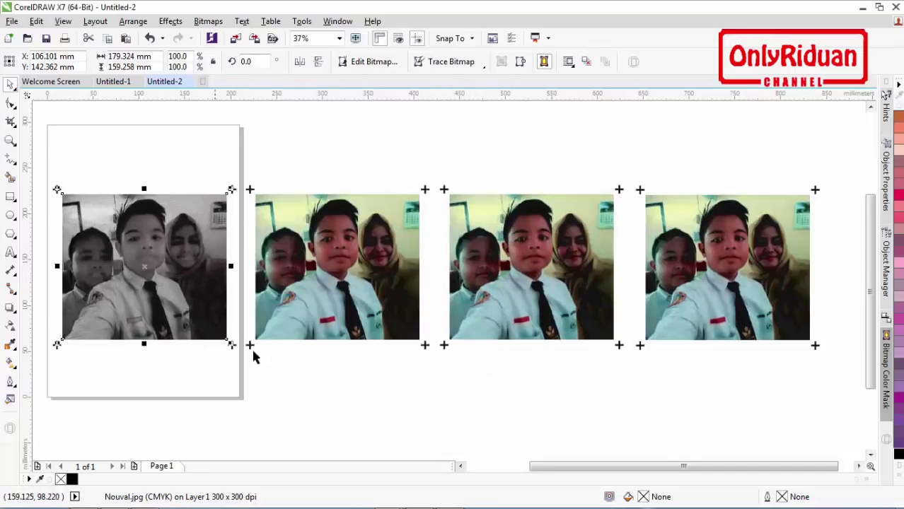
Add the text label CYAN, enlarge it to about 37 pt, make it bold and place it centred beneath the first photo
{"action": "left_click", "coordinate": [11, 252]}
{"action": "left_click", "coordinate": [316, 393]}
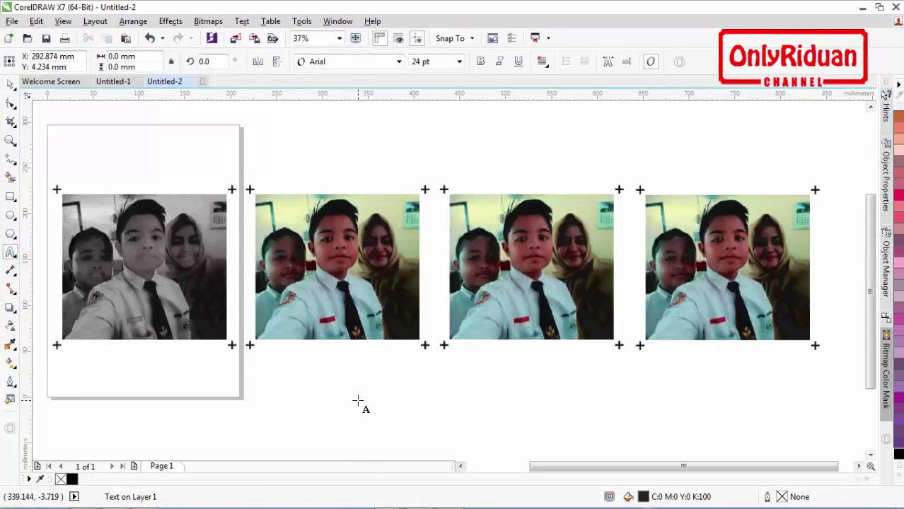
{"action": "type", "text": "CYAN"}
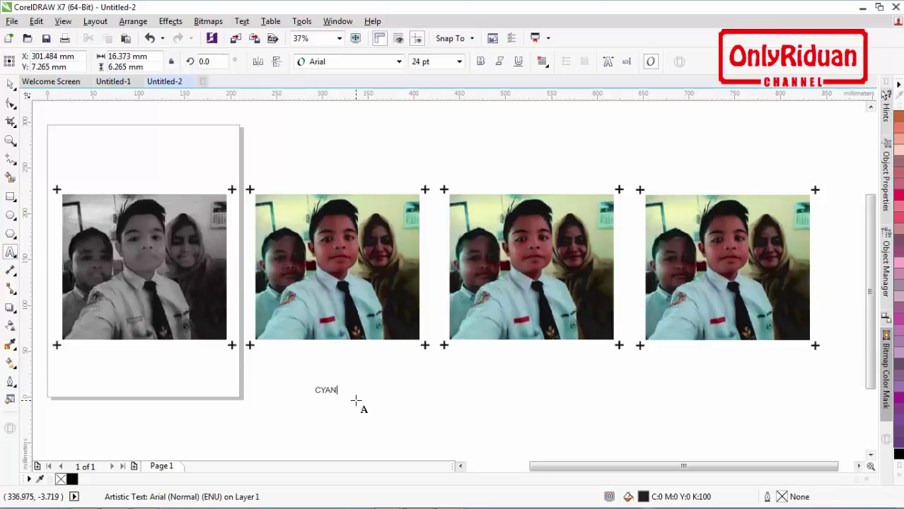
{"action": "left_click", "coordinate": [10, 83]}
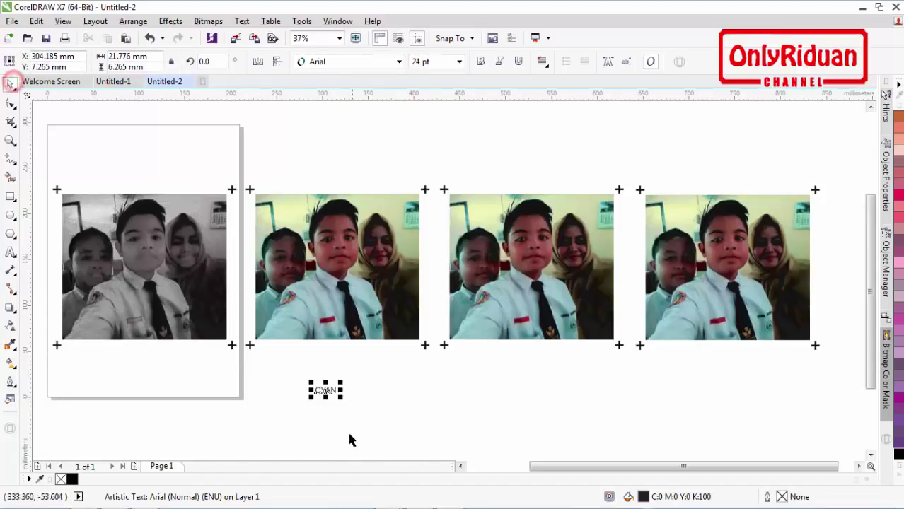
{"action": "left_click_drag", "start_coordinate": [342, 398], "coordinate": [150, 357]}
{"action": "left_click", "coordinate": [481, 62]}
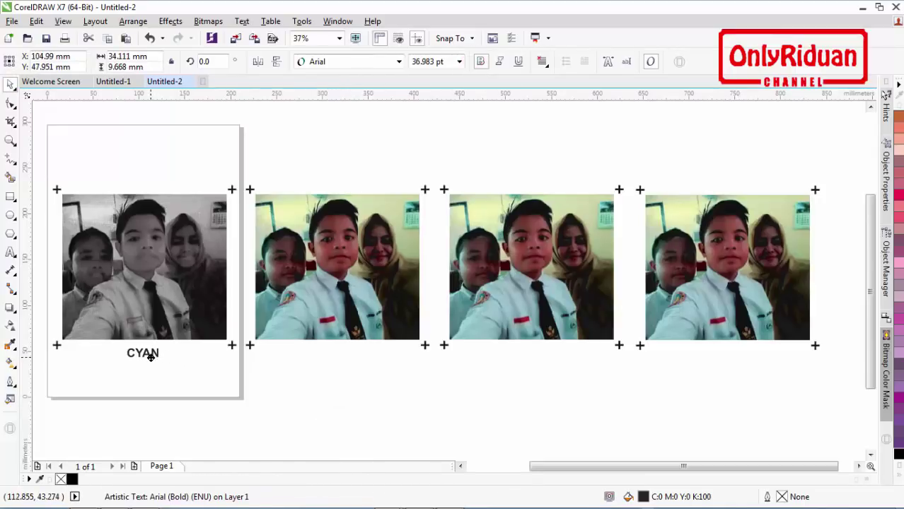
{"action": "left_click", "coordinate": [345, 396]}
Apply the Channel Mixer to the second photo with Magenta as the output channel
{"action": "left_click", "coordinate": [339, 281]}
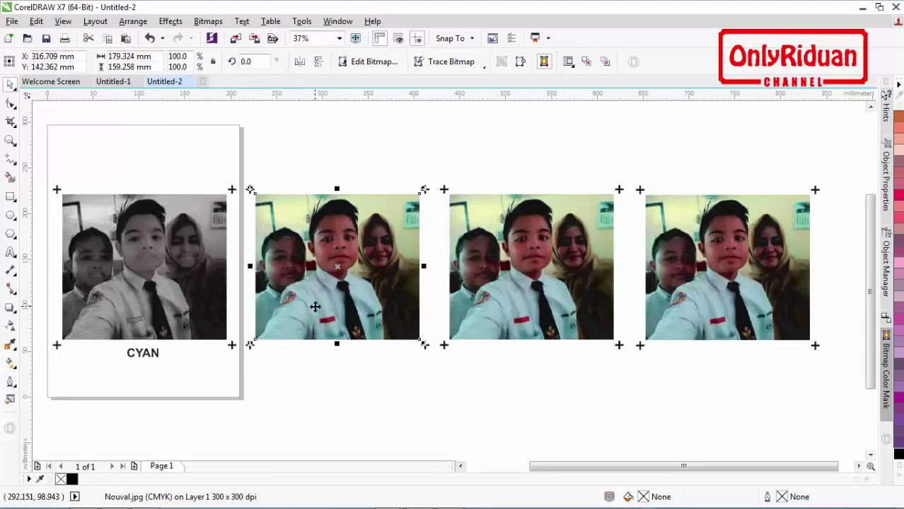
{"action": "left_click", "coordinate": [171, 21]}
{"action": "mouse_move", "coordinate": [195, 40]}
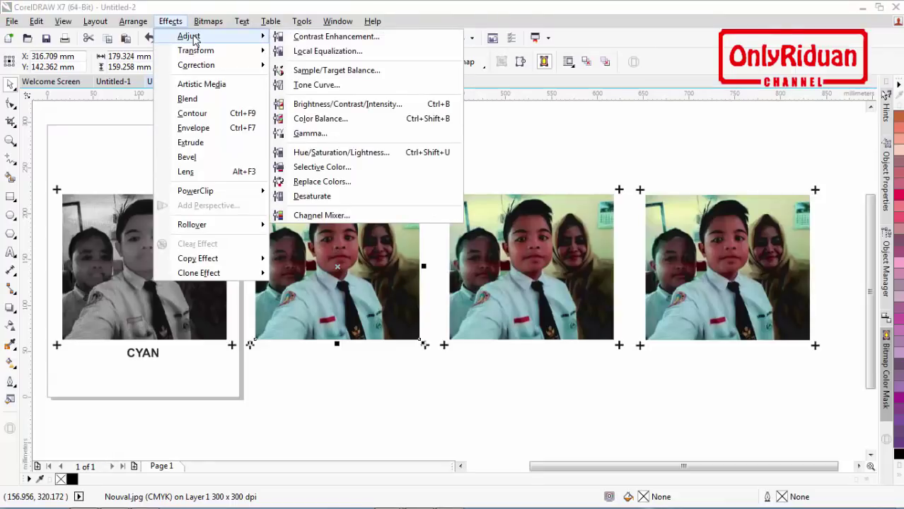
{"action": "left_click", "coordinate": [318, 215]}
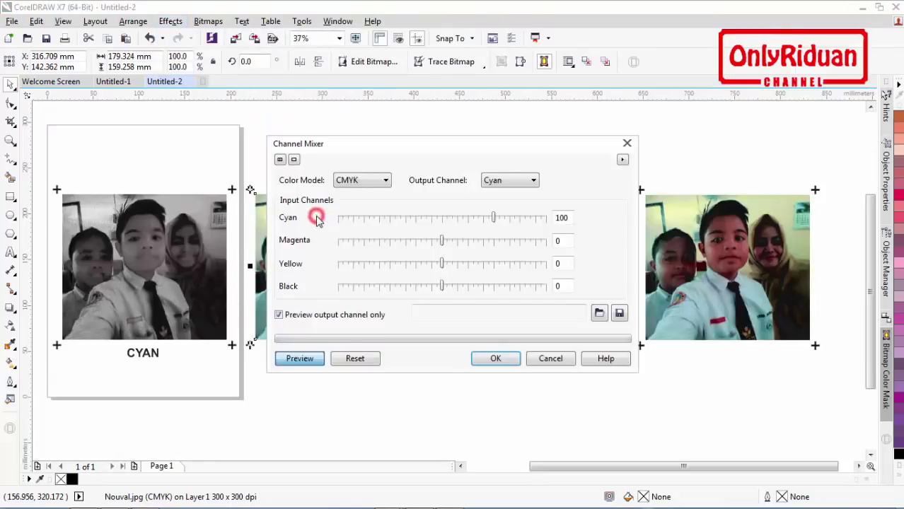
{"action": "left_click", "coordinate": [516, 182]}
{"action": "left_click", "coordinate": [508, 201]}
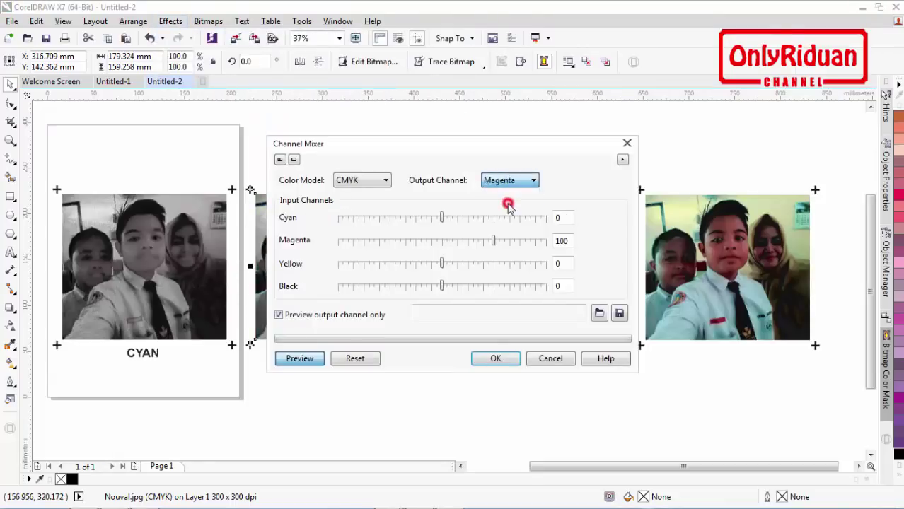
{"action": "left_click", "coordinate": [496, 359]}
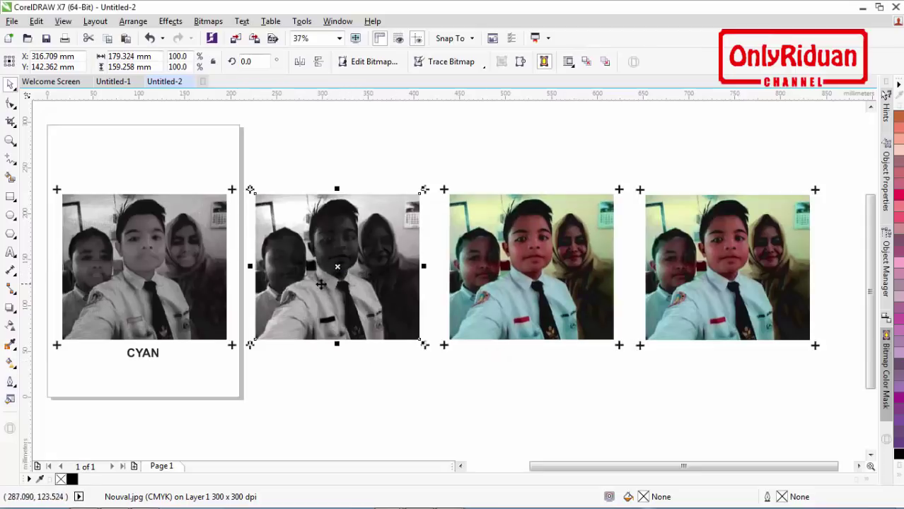
Copy the CYAN label beneath the second photo and change the copy's text to MAGENTA
{"action": "left_click_drag", "start_coordinate": [143, 355], "coordinate": [331, 353]}
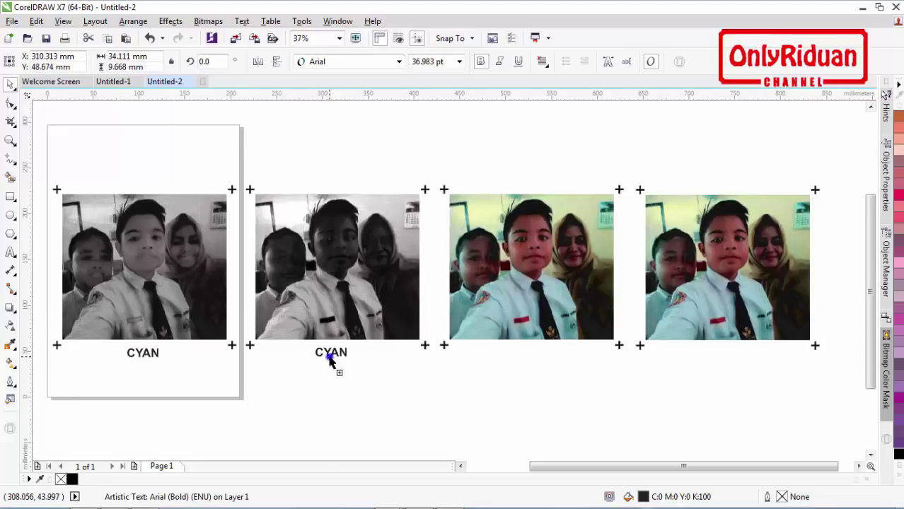
{"action": "left_click", "coordinate": [13, 253]}
{"action": "key", "text": "BackSpace"}
{"action": "key", "text": "BackSpace"}
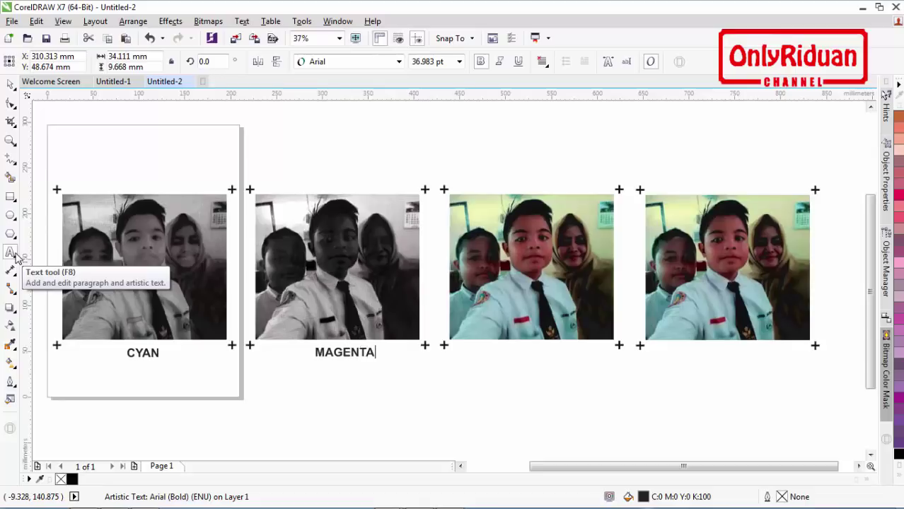
{"action": "left_click", "coordinate": [11, 84]}
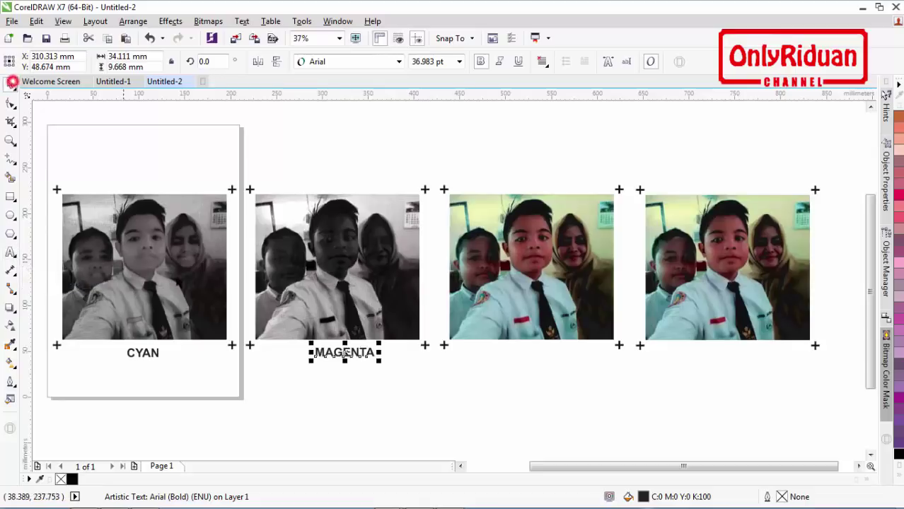
Reposition the MAGENTA label so it sits centred just beneath the second photo
{"action": "mouse_move", "coordinate": [344, 352]}
{"action": "left_mouse_down"}
{"action": "mouse_move", "coordinate": [335, 385]}
{"action": "mouse_move", "coordinate": [332, 348]}
{"action": "left_mouse_up"}
{"action": "key", "text": "ctrl+z"}
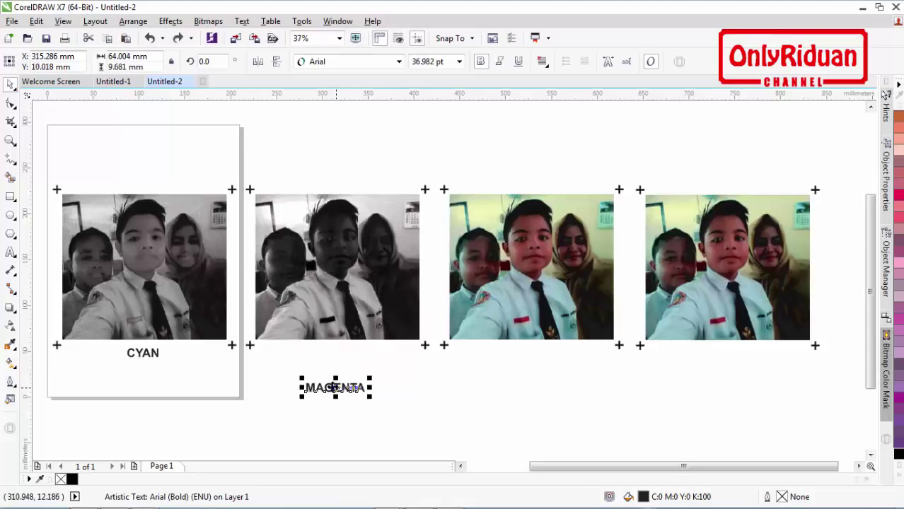
{"action": "left_click_drag", "start_coordinate": [333, 388], "coordinate": [336, 352]}
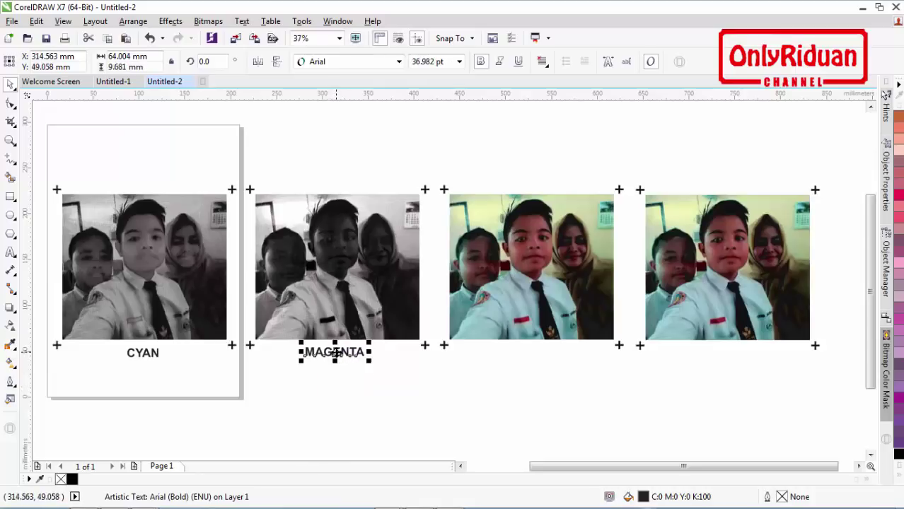
Apply the Channel Mixer to the third photo with Yellow as the output channel
{"action": "left_click", "coordinate": [523, 311]}
{"action": "left_click", "coordinate": [519, 358]}
{"action": "left_click", "coordinate": [532, 267]}
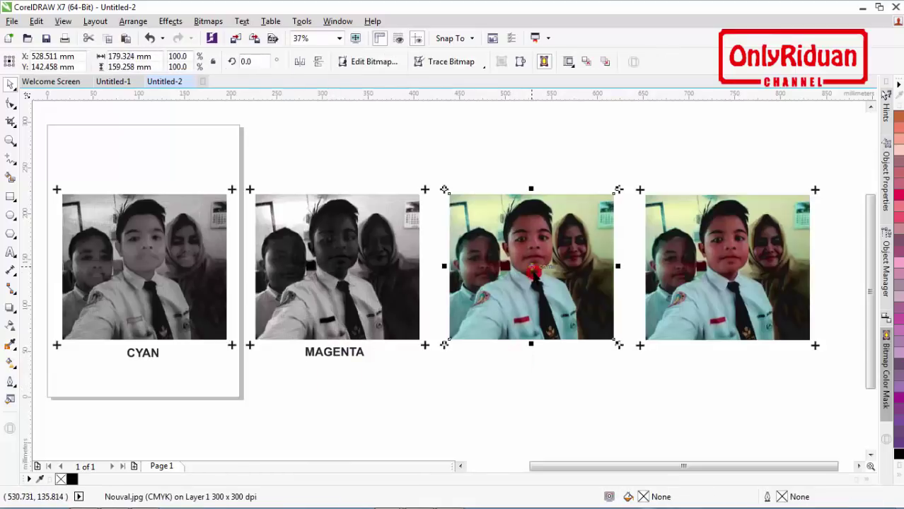
{"action": "left_click", "coordinate": [532, 267]}
{"action": "left_click", "coordinate": [456, 126]}
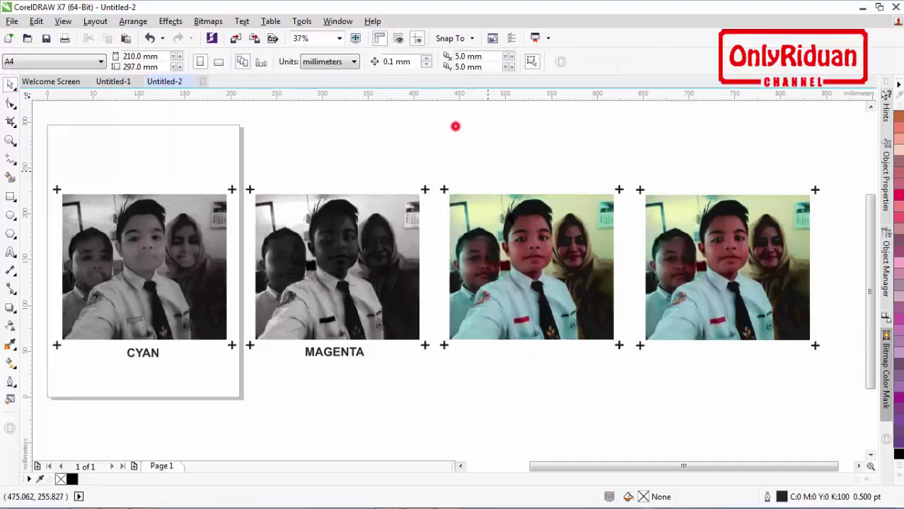
{"action": "left_click", "coordinate": [529, 252]}
{"action": "left_click", "coordinate": [529, 251]}
{"action": "left_click", "coordinate": [170, 22]}
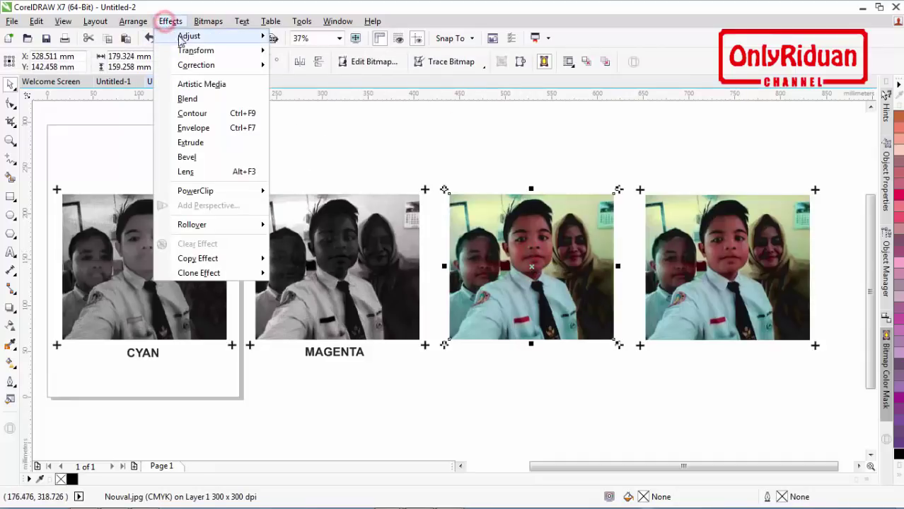
{"action": "mouse_move", "coordinate": [199, 41]}
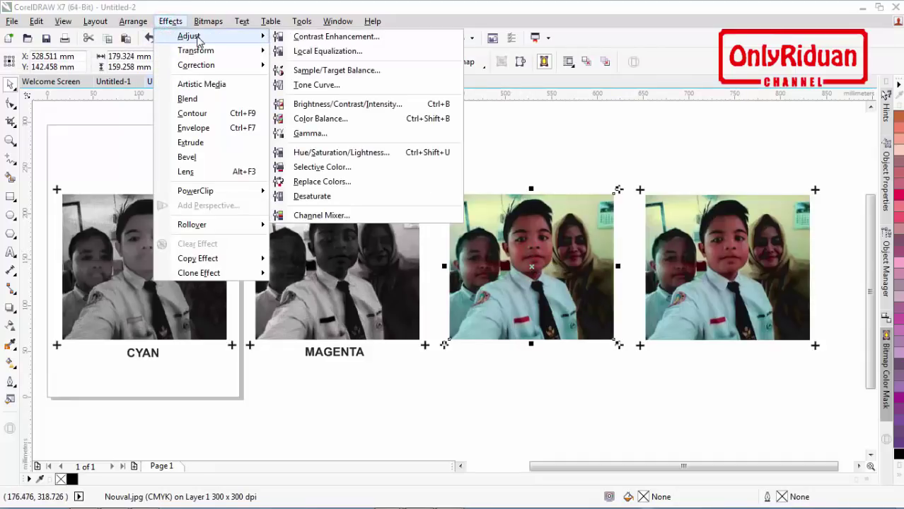
{"action": "left_click", "coordinate": [317, 215]}
{"action": "left_click", "coordinate": [503, 180]}
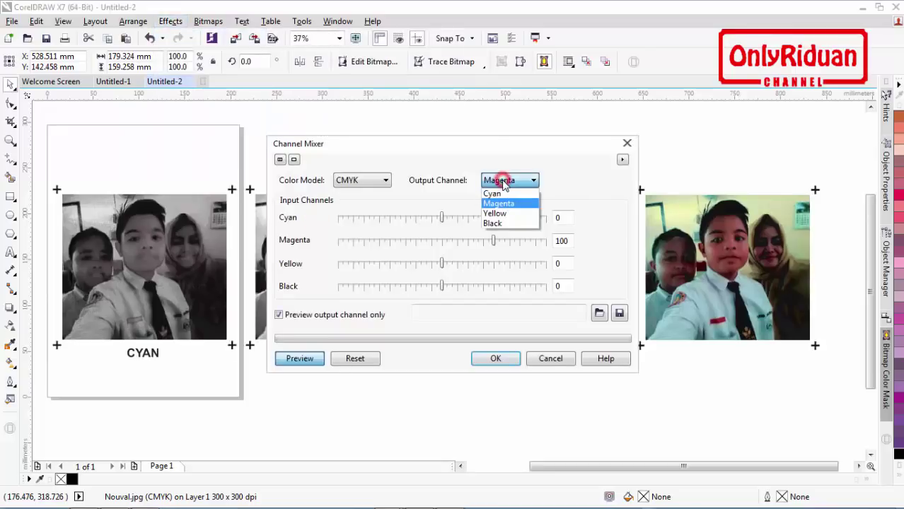
{"action": "left_click", "coordinate": [497, 212]}
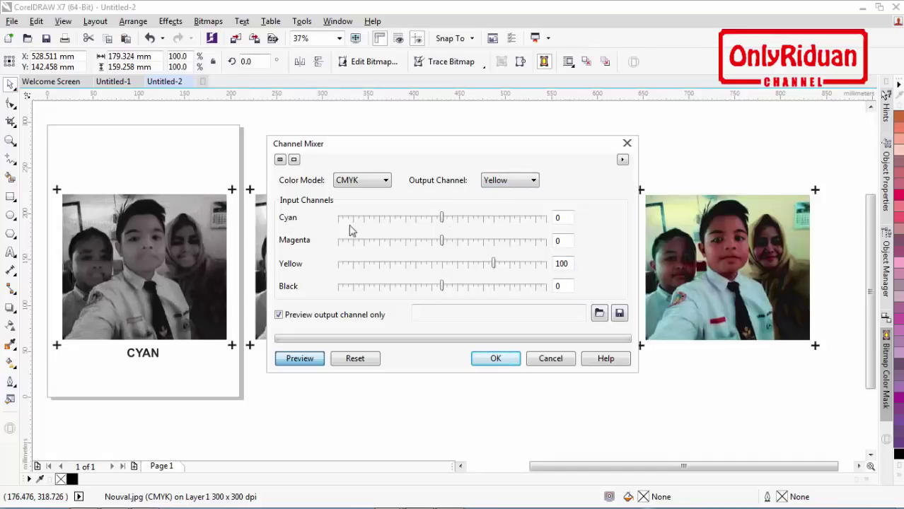
{"action": "left_click", "coordinate": [496, 358]}
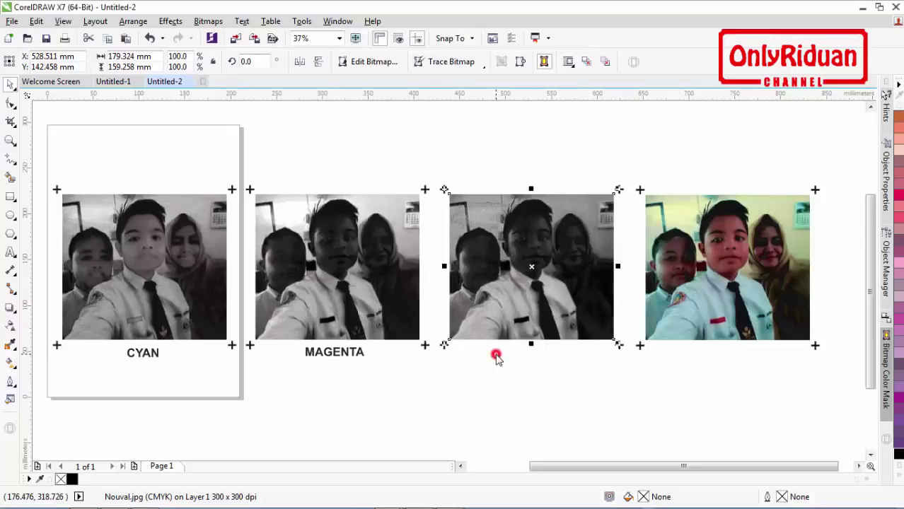
Copy the MAGENTA label beneath the third photo and change the copy's text to YELLOW
{"action": "left_click", "coordinate": [383, 369]}
{"action": "left_click_drag", "start_coordinate": [332, 351], "coordinate": [530, 352]}
{"action": "right_click", "coordinate": [530, 352]}
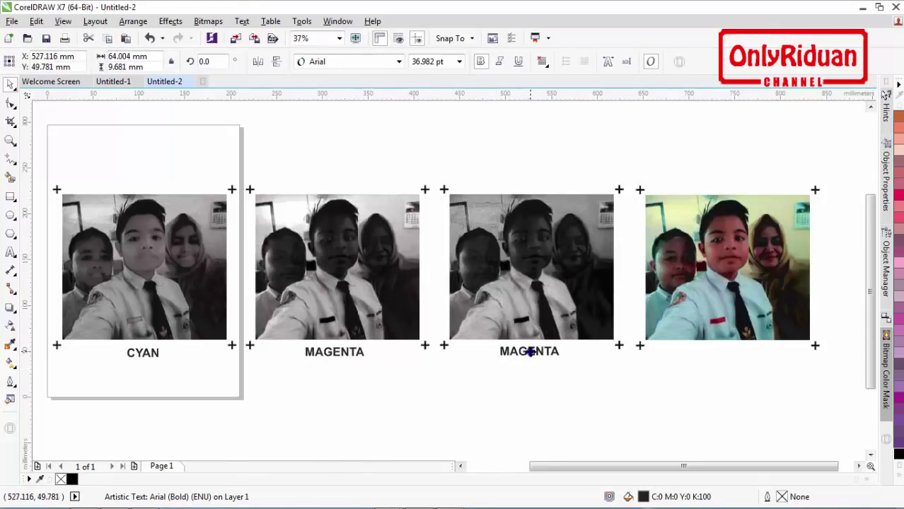
{"action": "left_click", "coordinate": [10, 252]}
{"action": "key", "text": "BackSpace"}
{"action": "key", "text": "BackSpace"}
{"action": "key", "text": "BackSpace"}
{"action": "key", "text": "BackSpace"}
{"action": "key", "text": "BackSpace"}
{"action": "key", "text": "BackSpace"}
{"action": "key", "text": "BackSpace"}
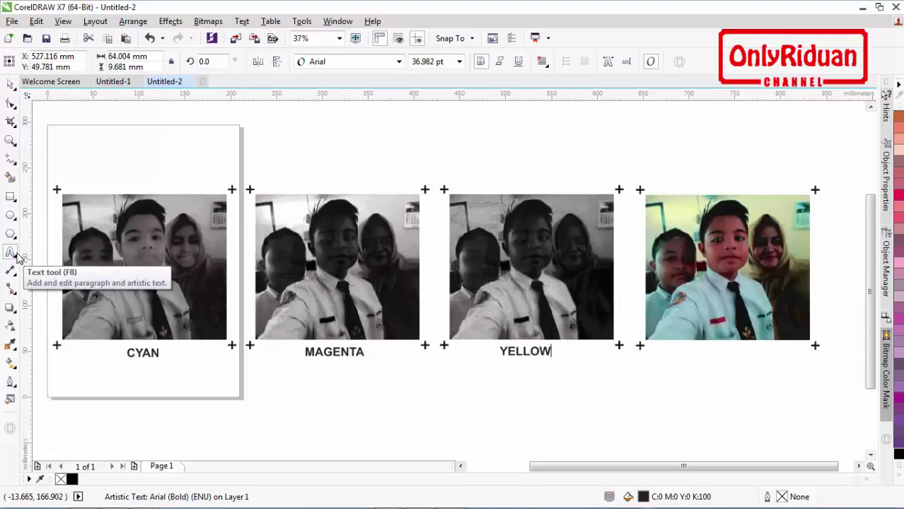
{"action": "left_click", "coordinate": [10, 84]}
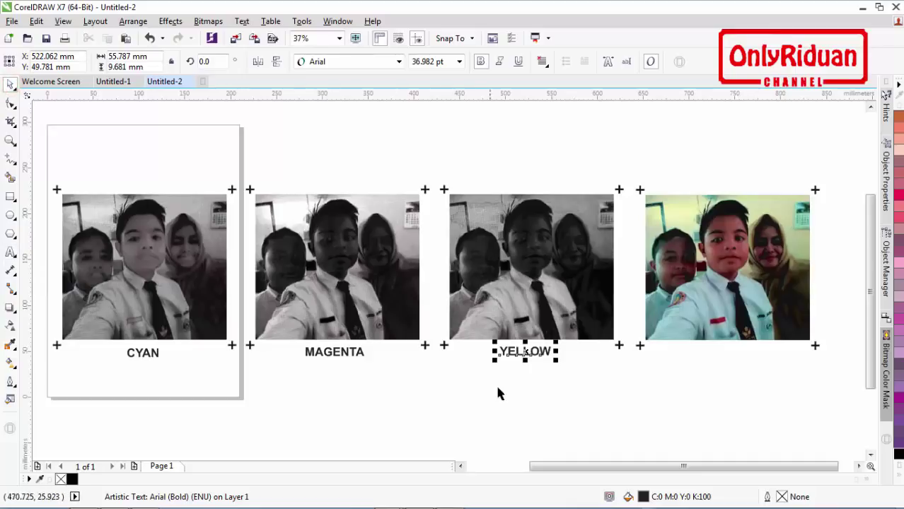
{"action": "left_click", "coordinate": [597, 417]}
Apply the Channel Mixer to the fourth photo with Black as the output channel, keeping the CMYK color model
{"action": "left_click", "coordinate": [703, 315]}
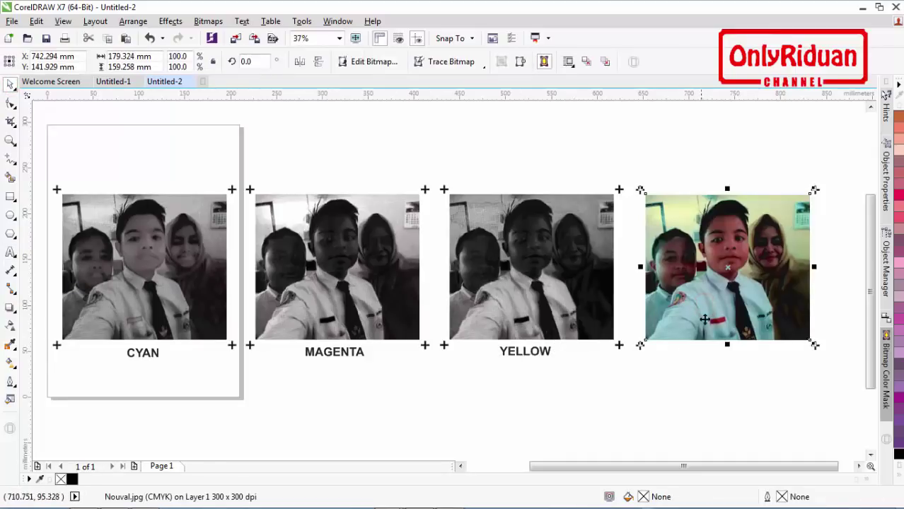
{"action": "left_click", "coordinate": [698, 392]}
{"action": "left_click", "coordinate": [709, 305]}
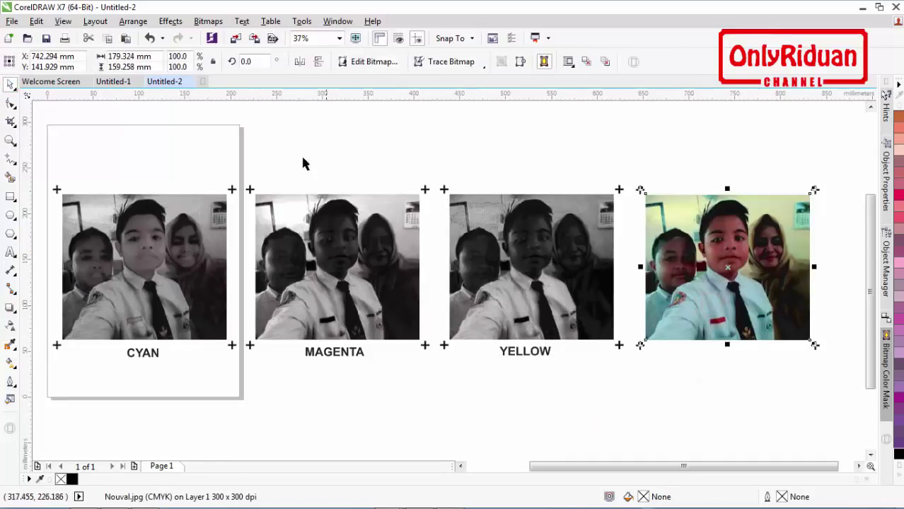
{"action": "left_click", "coordinate": [171, 21]}
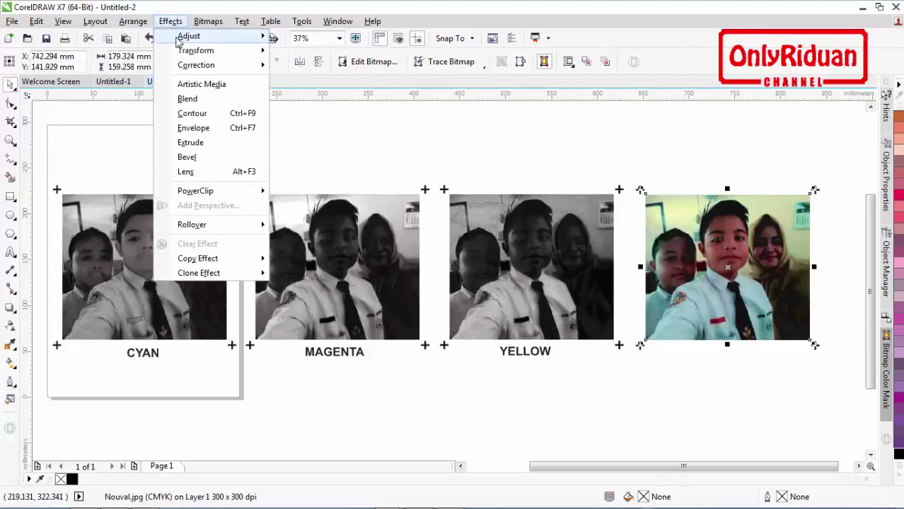
{"action": "mouse_move", "coordinate": [196, 39]}
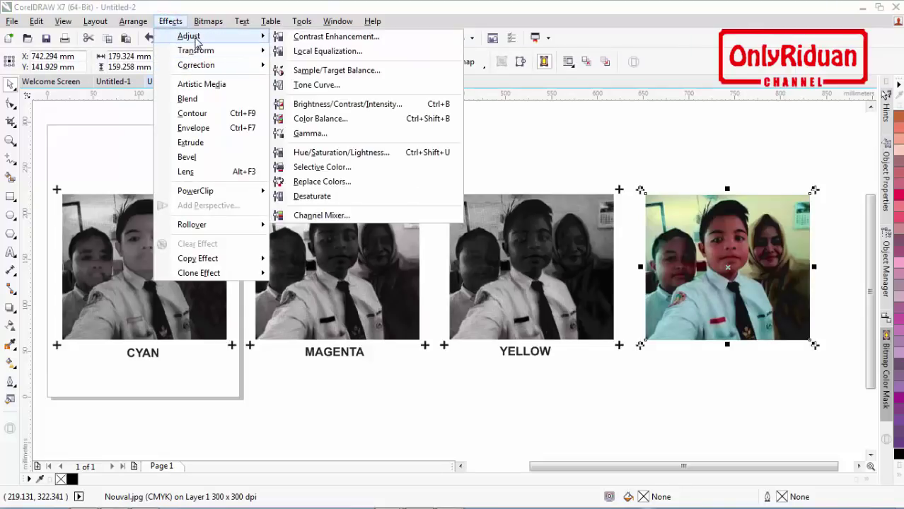
{"action": "left_click", "coordinate": [315, 215]}
{"action": "left_click", "coordinate": [511, 180]}
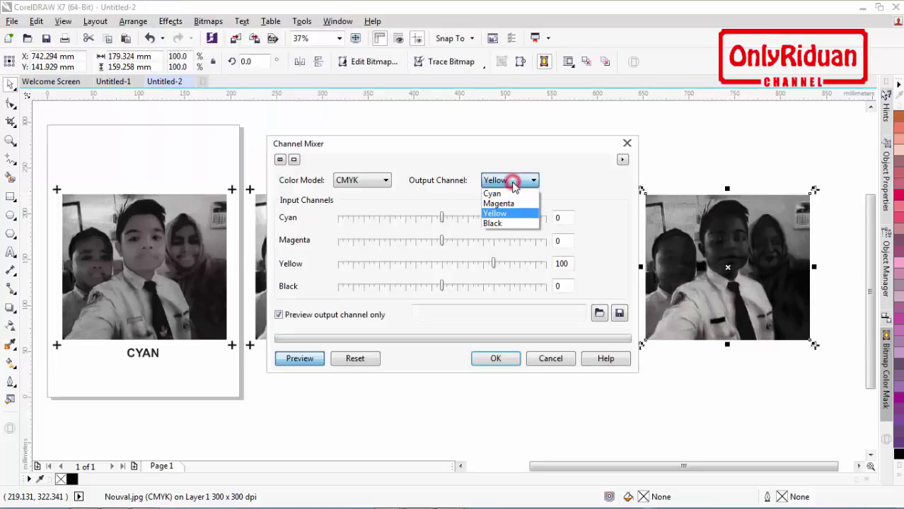
{"action": "left_click", "coordinate": [494, 223]}
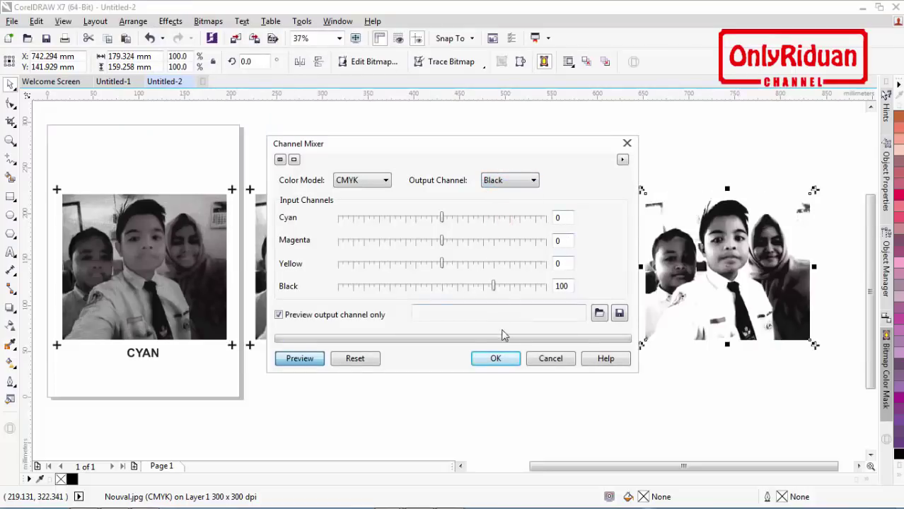
{"action": "left_click", "coordinate": [496, 360]}
{"action": "left_click", "coordinate": [521, 384]}
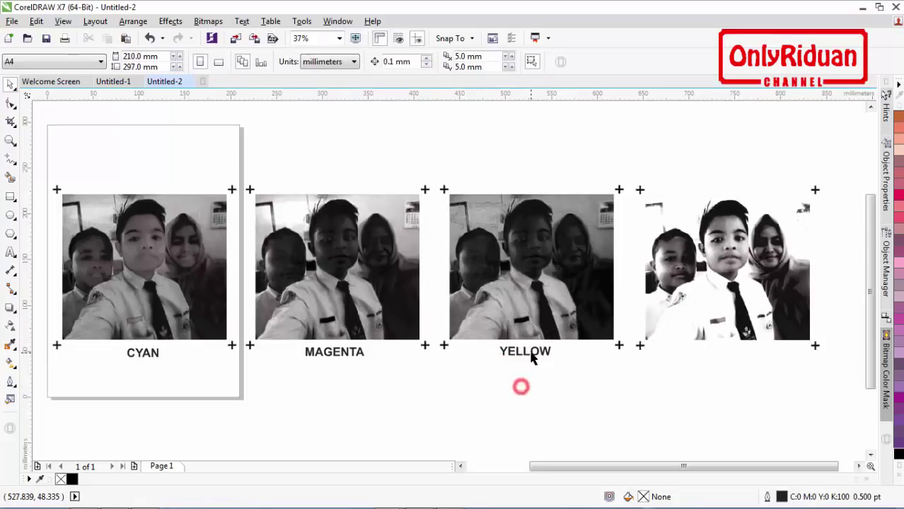
Copy the YELLOW label beneath the fourth photo and change the copy's text to BLACK
{"action": "left_click", "coordinate": [529, 354]}
{"action": "left_click_drag", "start_coordinate": [529, 354], "coordinate": [734, 355]}
{"action": "right_click", "coordinate": [733, 355]}
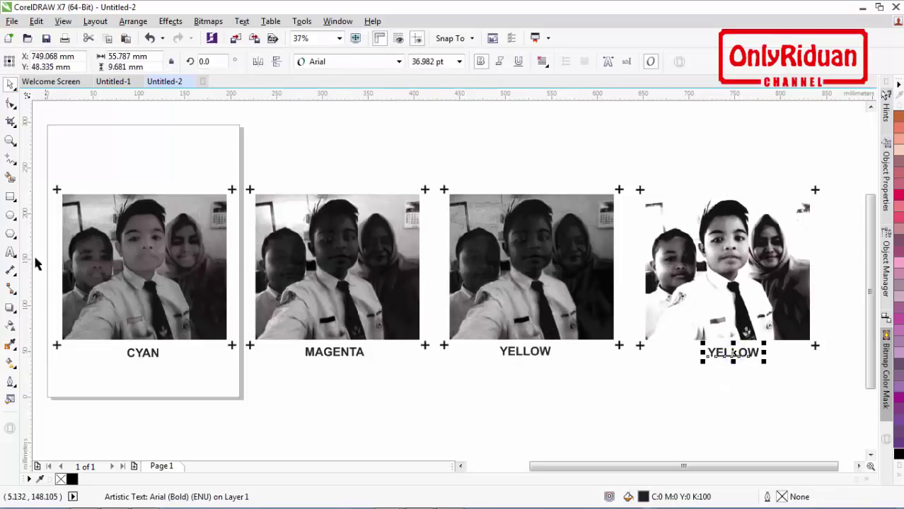
{"action": "left_click", "coordinate": [12, 252]}
{"action": "key", "text": "BackSpace"}
{"action": "key", "text": "BackSpace"}
{"action": "key", "text": "BackSpace"}
{"action": "key", "text": "BackSpace"}
{"action": "key", "text": "BackSpace"}
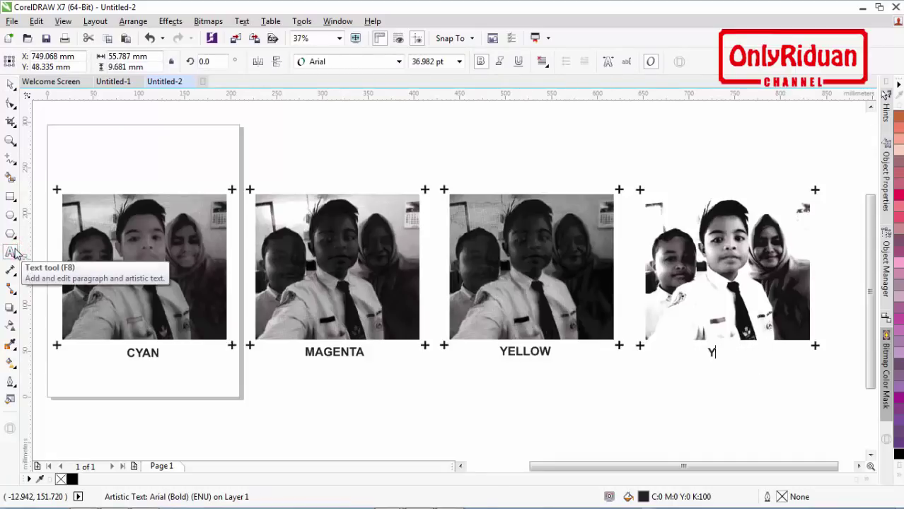
{"action": "type", "text": "BLACK"}
{"action": "left_click", "coordinate": [9, 83]}
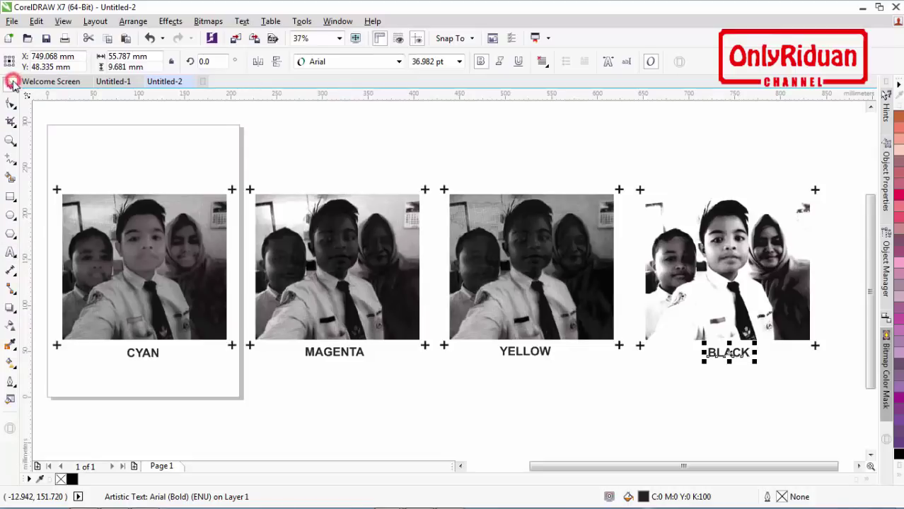
{"action": "left_click", "coordinate": [276, 423]}
Examine the halftone dot patterns up close in the cyan, magenta, yellow and black channel images
{"action": "scroll", "coordinate": [274, 418], "scroll_direction": "up", "scroll_amount": 5}
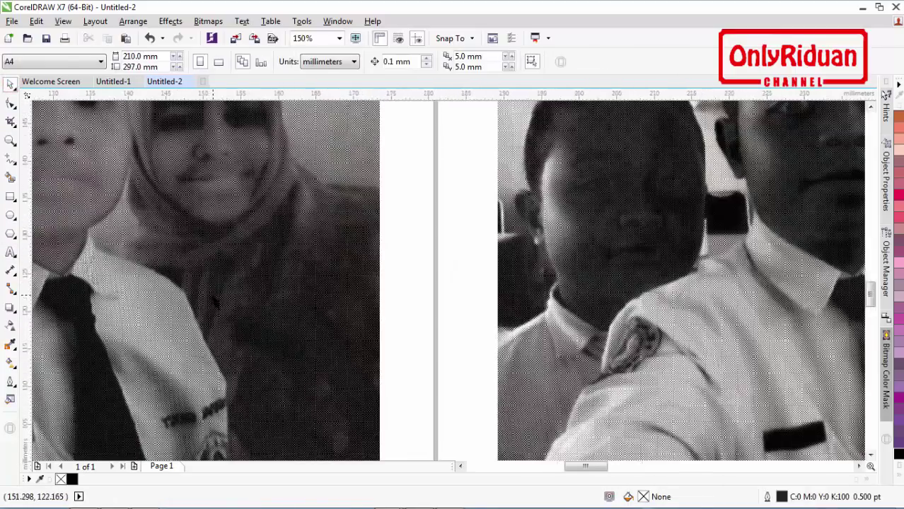
{"action": "scroll", "coordinate": [383, 308], "scroll_direction": "up", "scroll_amount": 2}
{"action": "scroll", "coordinate": [391, 312], "scroll_direction": "down", "scroll_amount": 6}
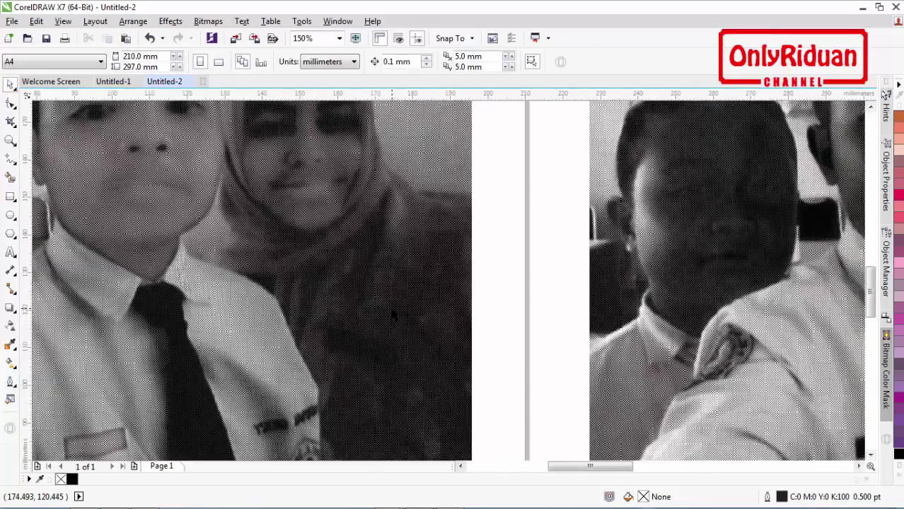
{"action": "scroll", "coordinate": [561, 344], "scroll_direction": "up", "scroll_amount": 6}
{"action": "scroll", "coordinate": [560, 344], "scroll_direction": "down", "scroll_amount": 6}
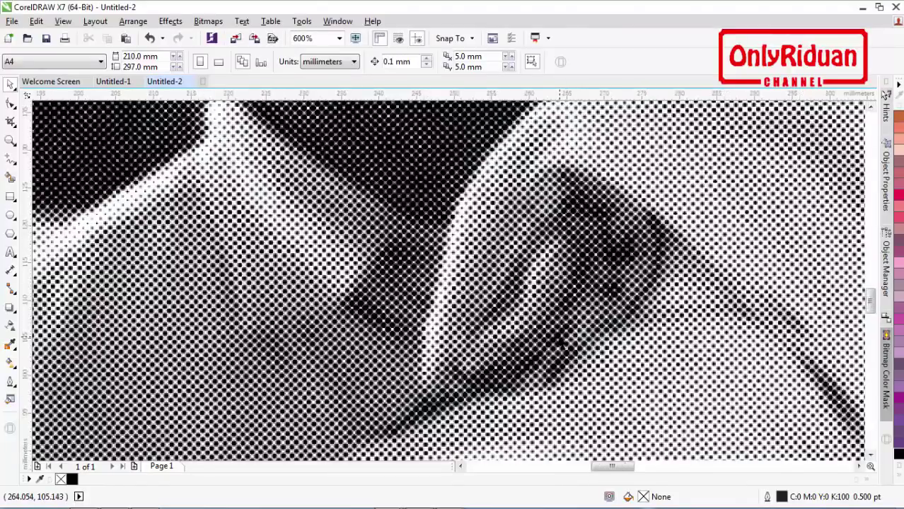
{"action": "left_click", "coordinate": [858, 466]}
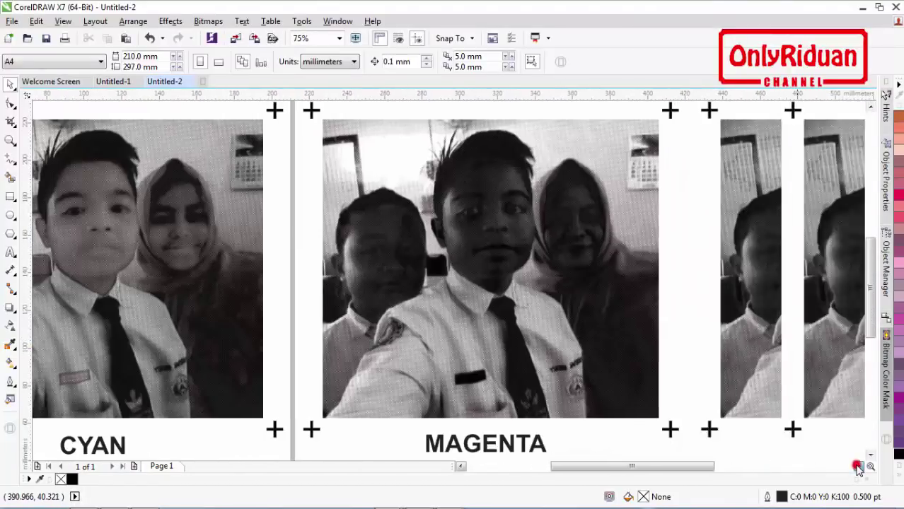
{"action": "scroll", "coordinate": [543, 382], "scroll_direction": "up", "scroll_amount": 4}
{"action": "scroll", "coordinate": [545, 383], "scroll_direction": "up", "scroll_amount": 2}
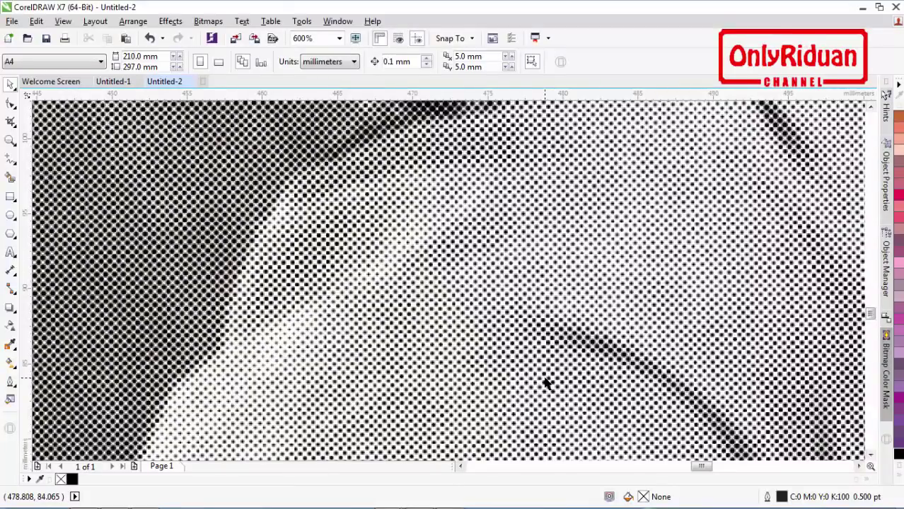
{"action": "scroll", "coordinate": [544, 383], "scroll_direction": "down", "scroll_amount": 4}
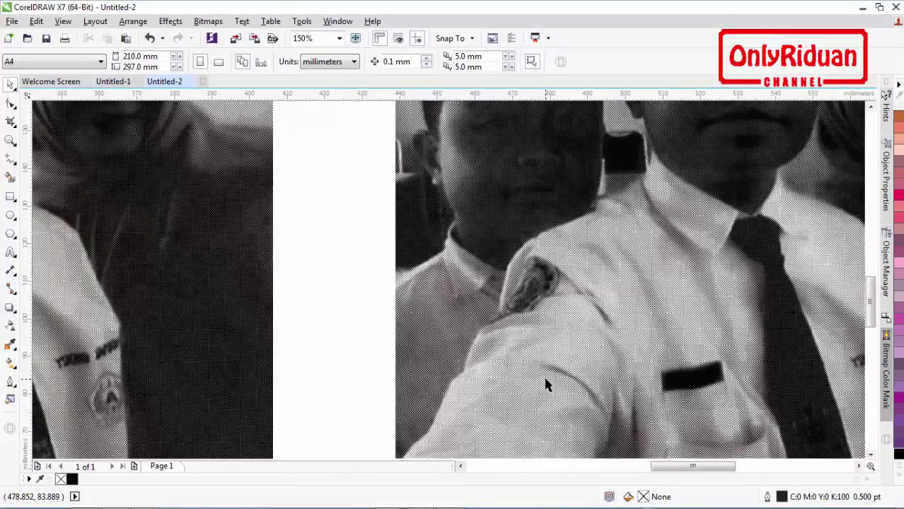
{"action": "left_click", "coordinate": [859, 465]}
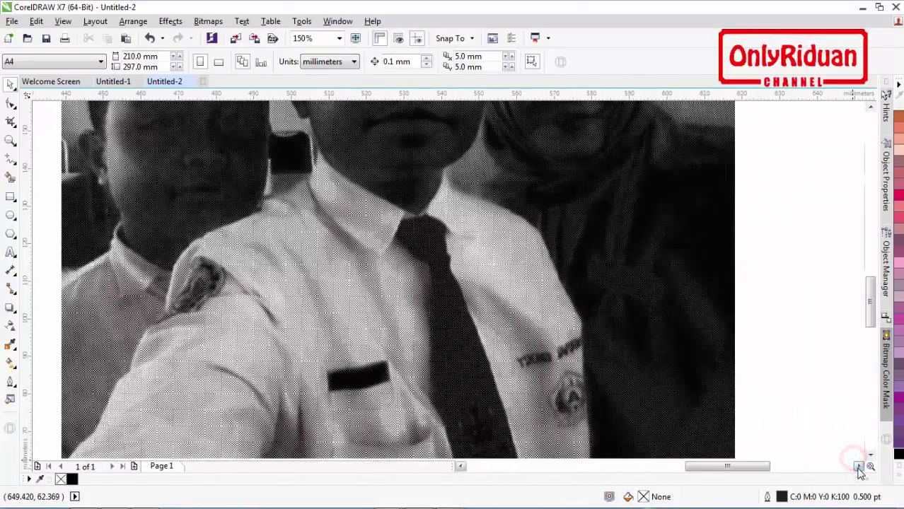
{"action": "left_click", "coordinate": [859, 465]}
{"action": "scroll", "coordinate": [485, 374], "scroll_direction": "up", "scroll_amount": 4}
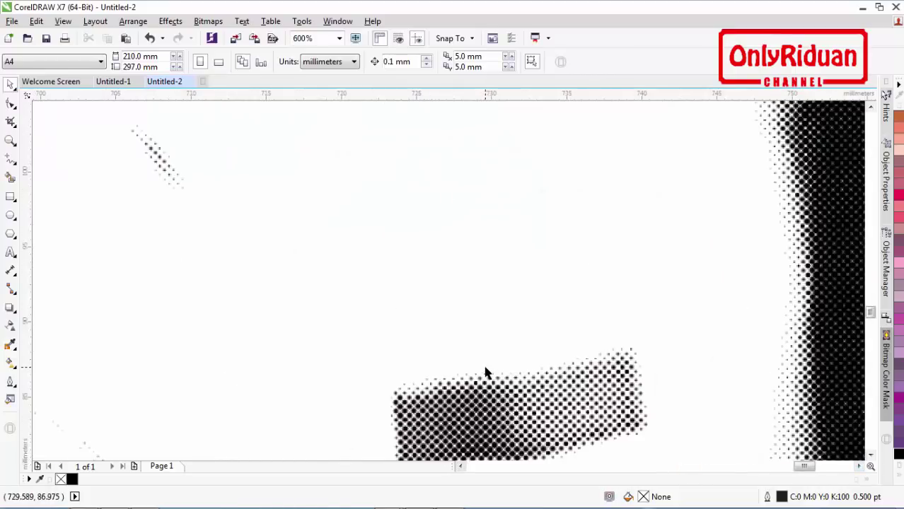
{"action": "scroll", "coordinate": [485, 374], "scroll_direction": "down", "scroll_amount": 4}
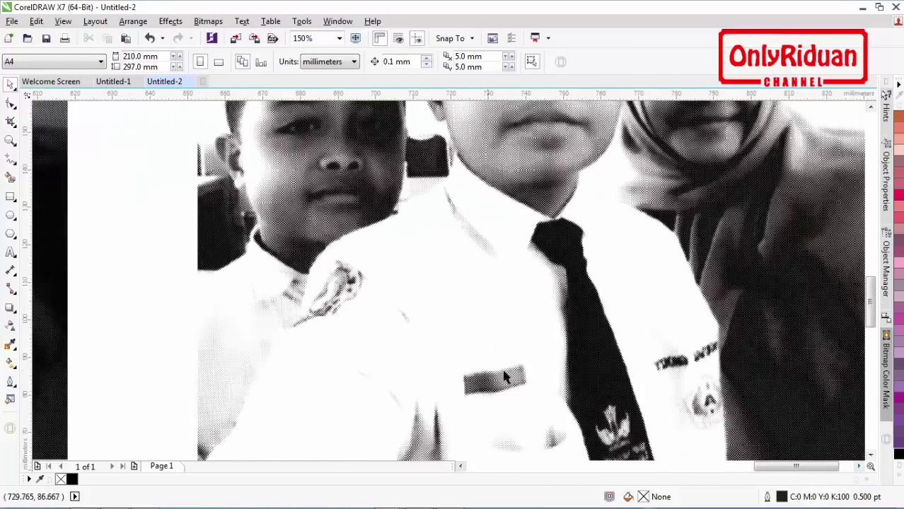
{"action": "scroll", "coordinate": [507, 378], "scroll_direction": "up", "scroll_amount": 4}
{"action": "scroll", "coordinate": [507, 378], "scroll_direction": "down", "scroll_amount": 8}
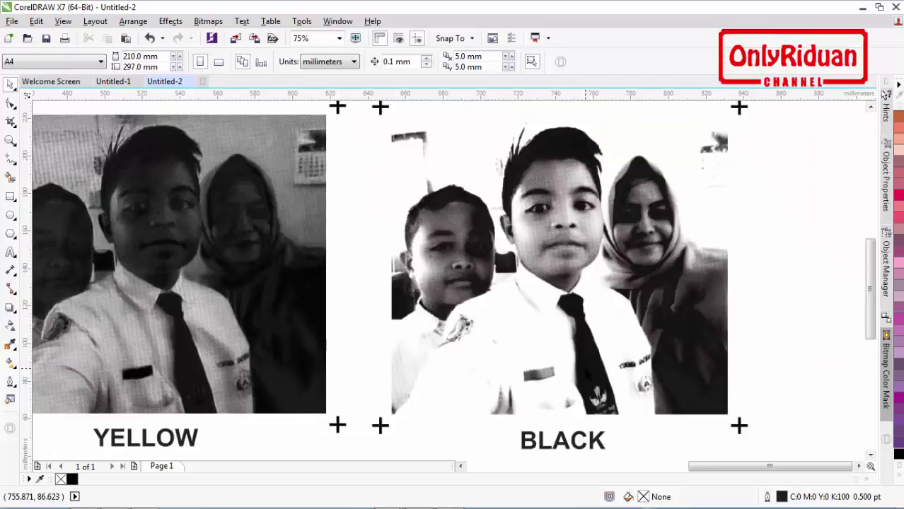
Review all four labelled channel images and their registration crosses together, framed closely in one view
{"action": "left_click_drag", "start_coordinate": [648, 465], "coordinate": [612, 461]}
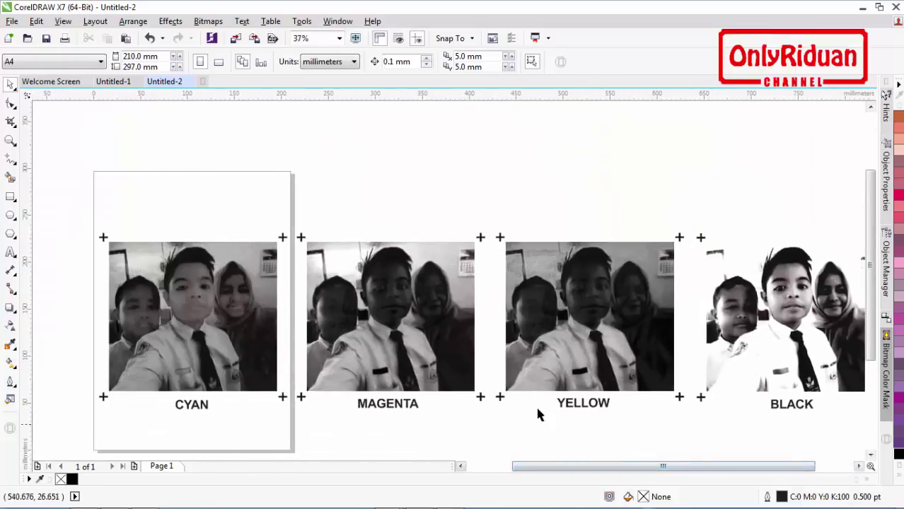
{"action": "left_click", "coordinate": [859, 466]}
{"action": "scroll", "coordinate": [210, 345], "scroll_direction": "down", "scroll_amount": 2}
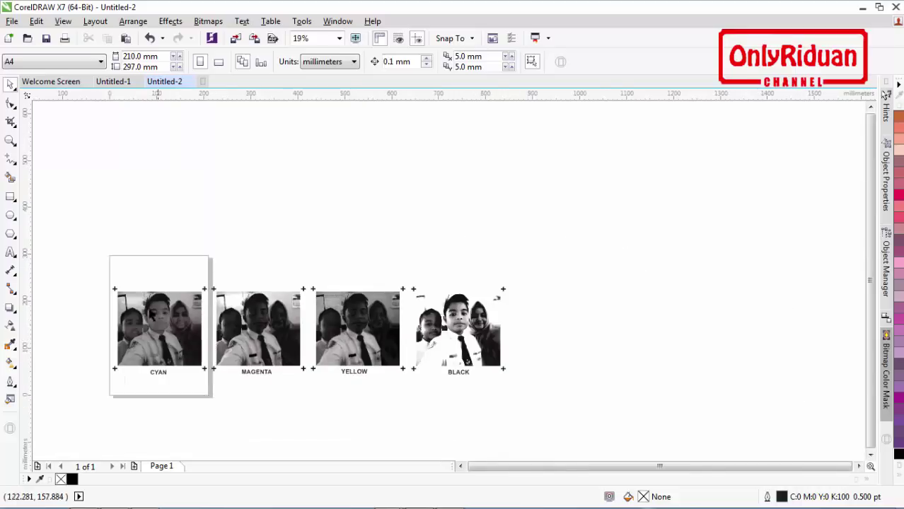
{"action": "left_click", "coordinate": [10, 139]}
{"action": "left_click_drag", "start_coordinate": [96, 269], "coordinate": [538, 400]}
{"action": "left_click", "coordinate": [10, 83]}
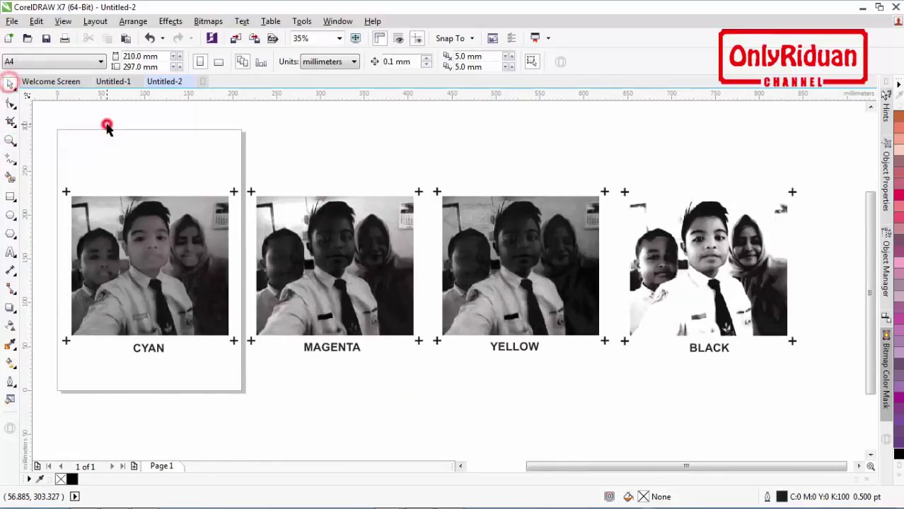